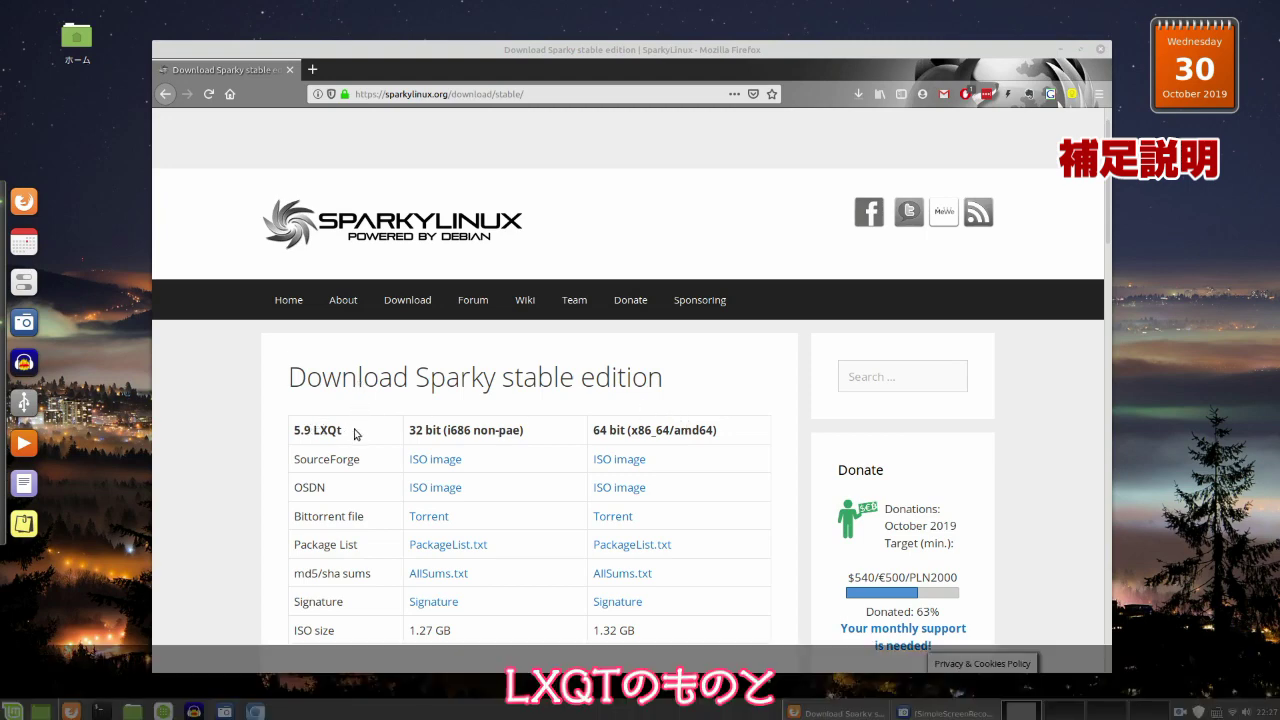
scroll(352, 438, "down", 5)
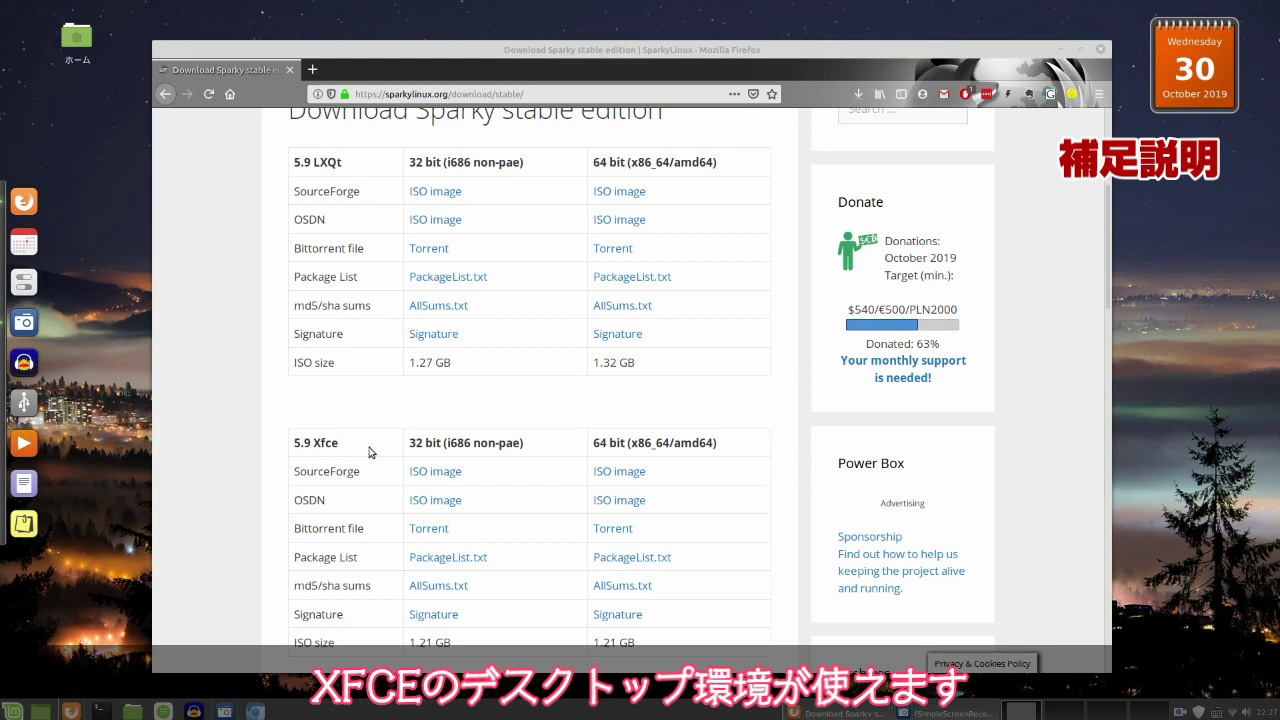
scroll(375, 446, "down", 1)
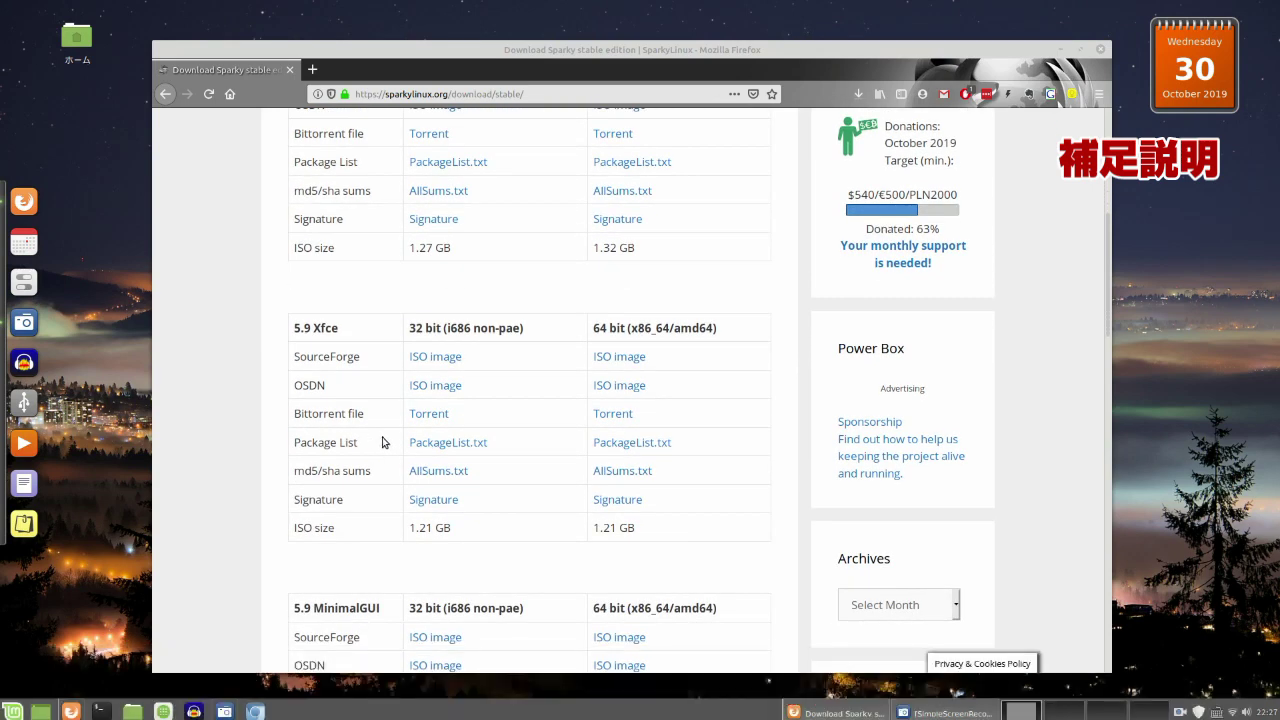
scroll(386, 441, "up", 1)
scroll(386, 441, "down", 3)
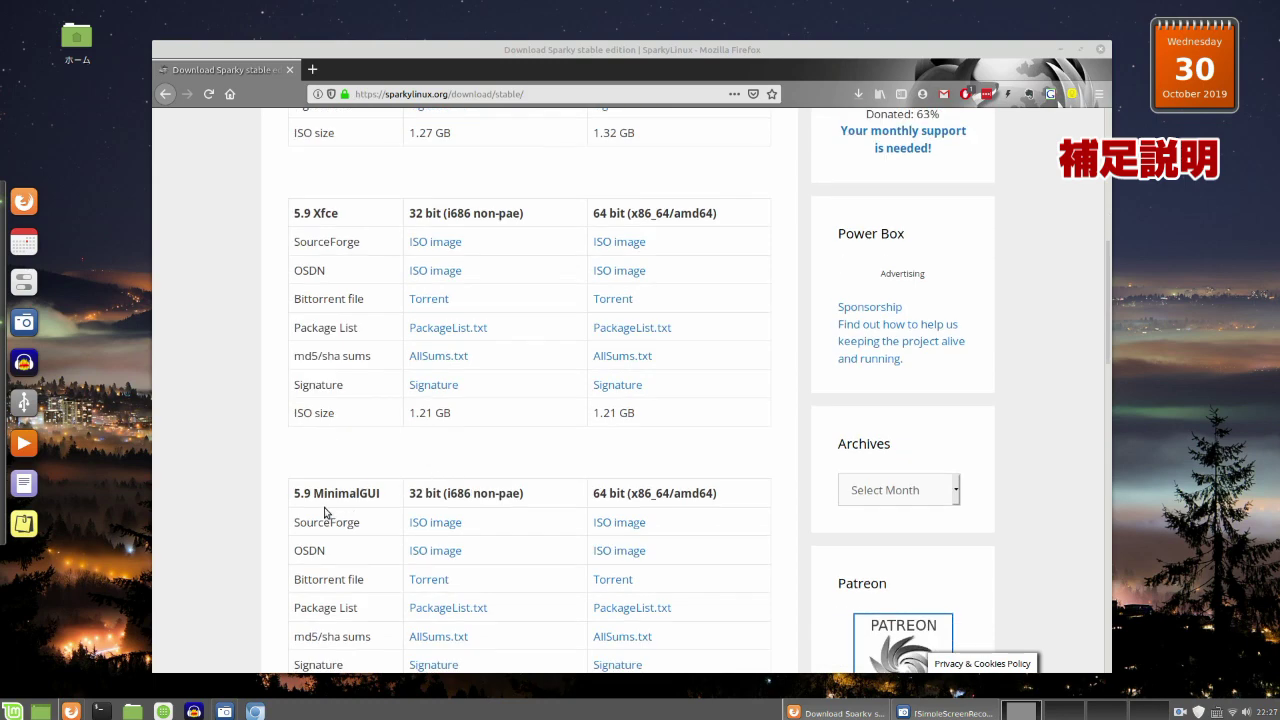
scroll(373, 510, "down", 3)
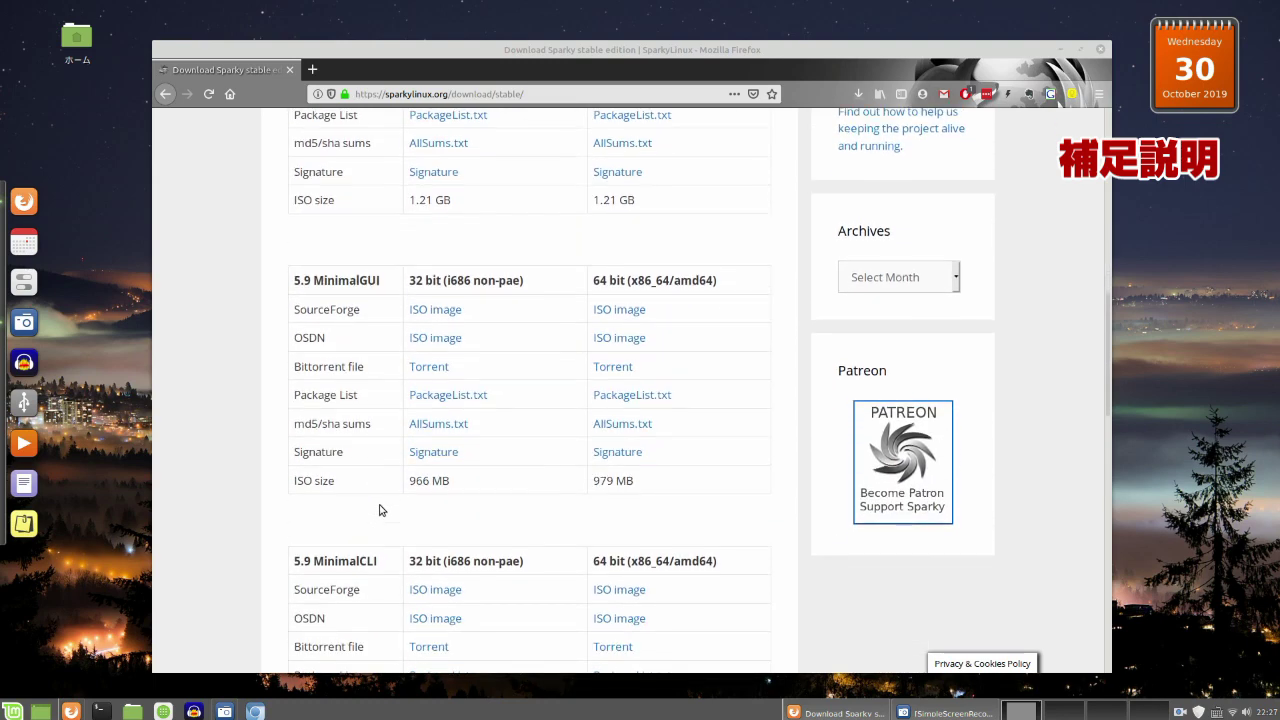
scroll(373, 560, "down", 4)
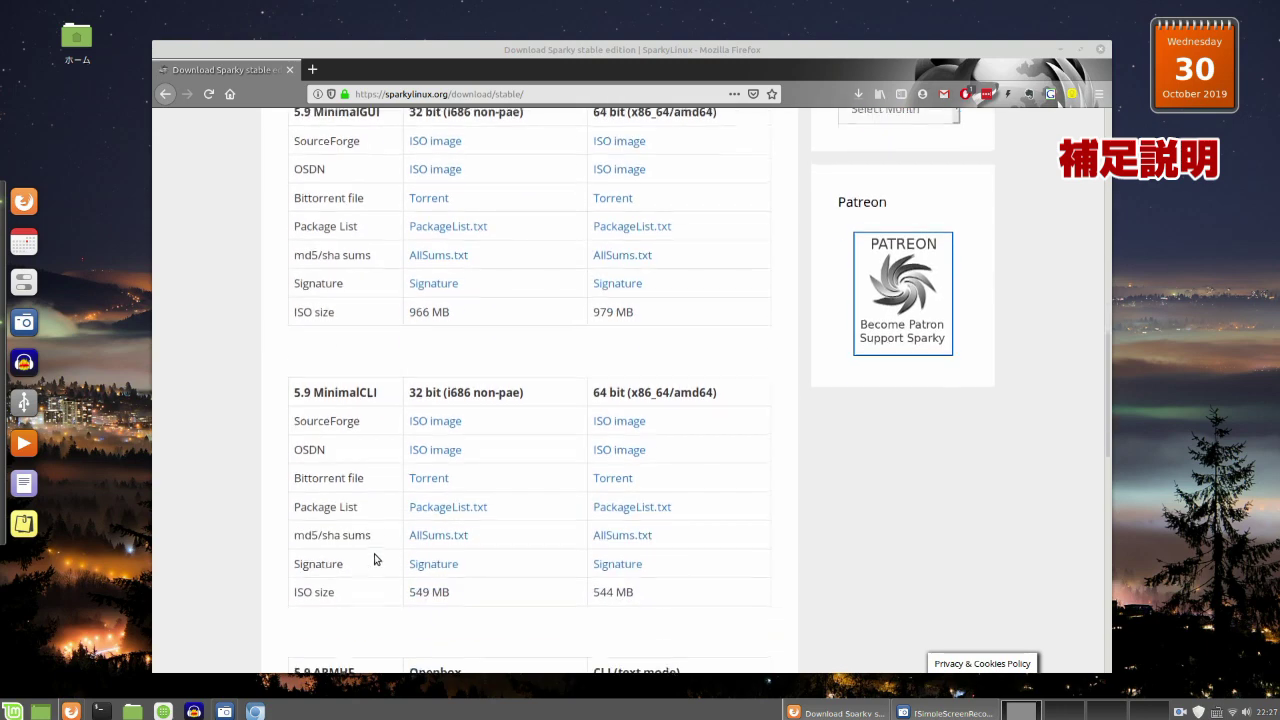
scroll(373, 558, "up", 10)
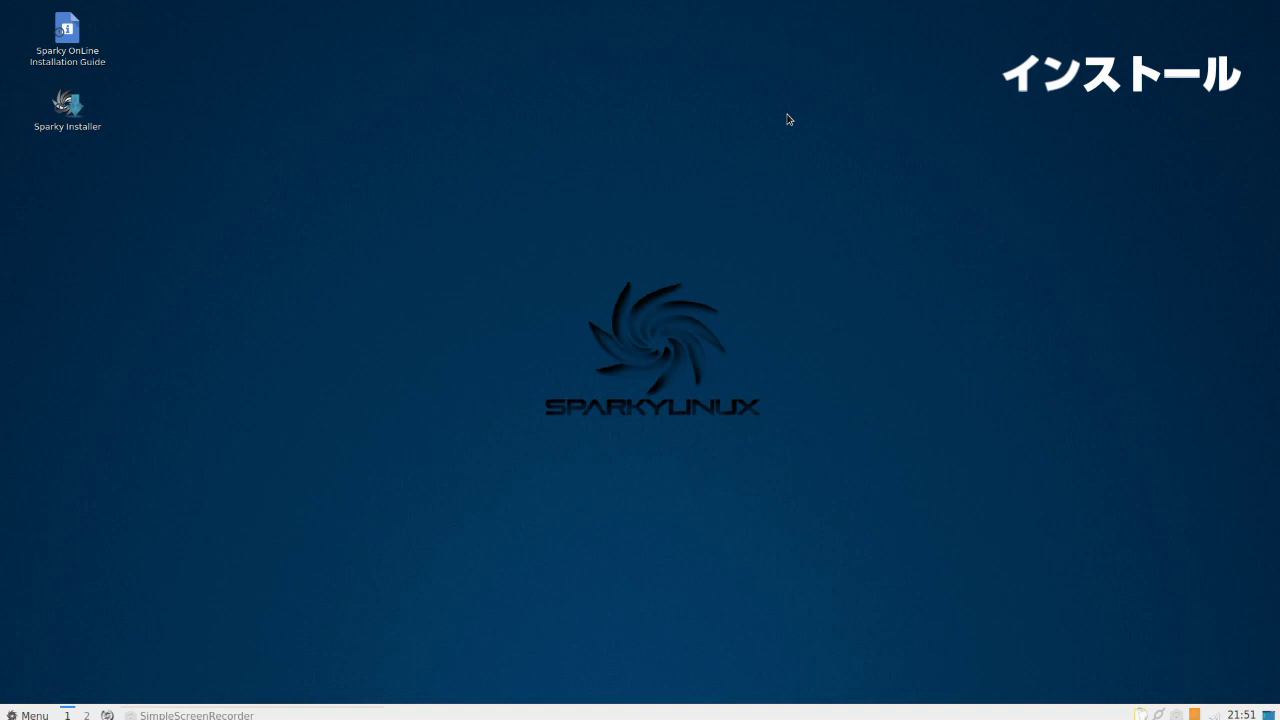
Launch the Sparky Installer from its desktop icon and confirm running it with 実行(E)
left_click(17, 715)
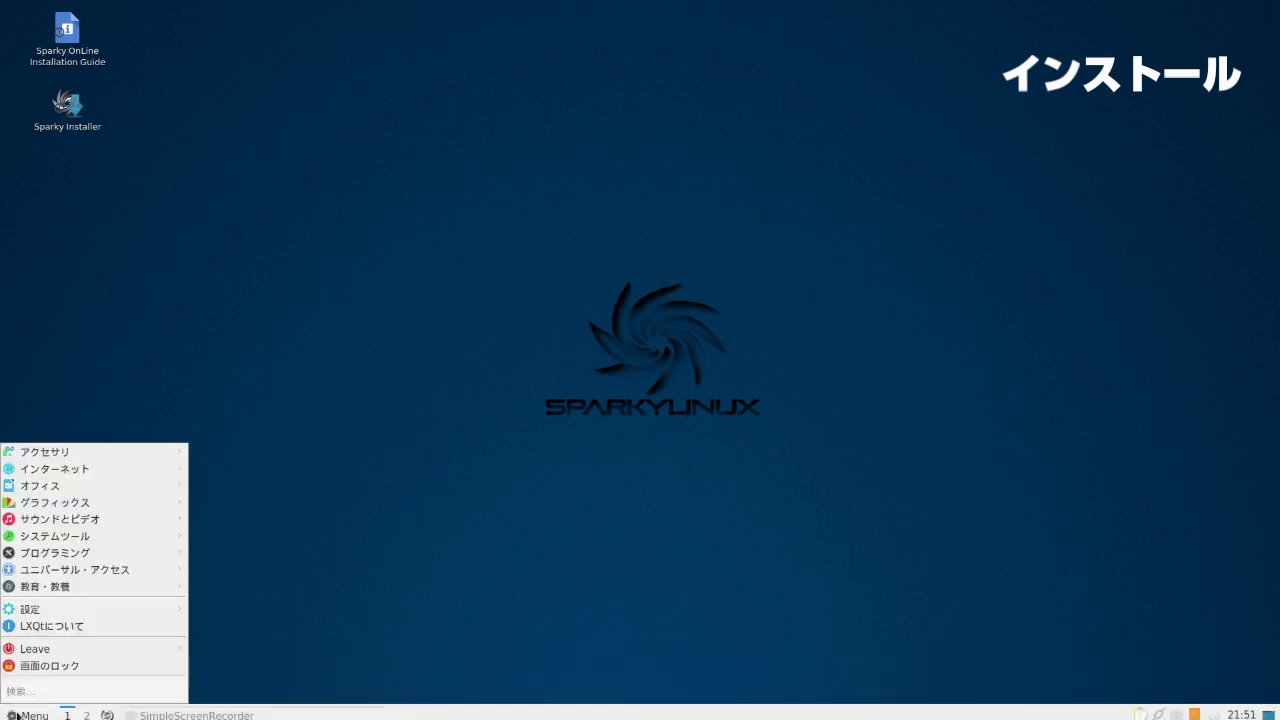
left_click(506, 405)
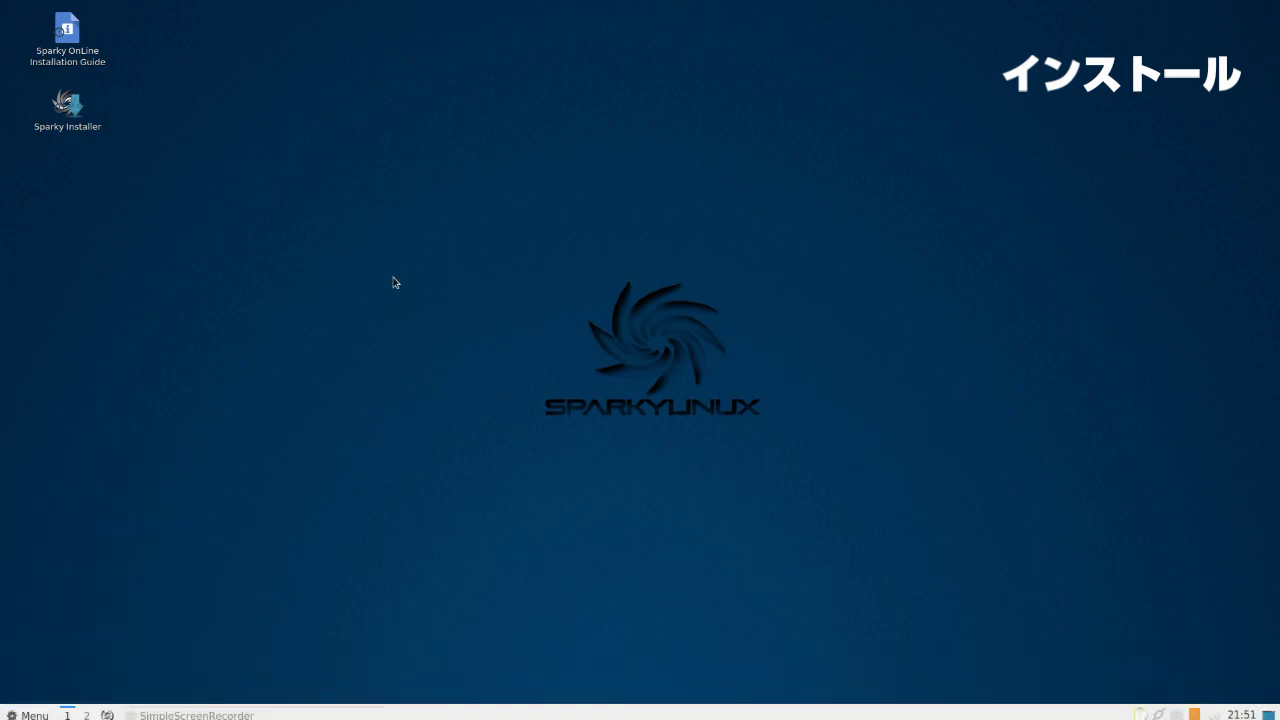
left_click(79, 105)
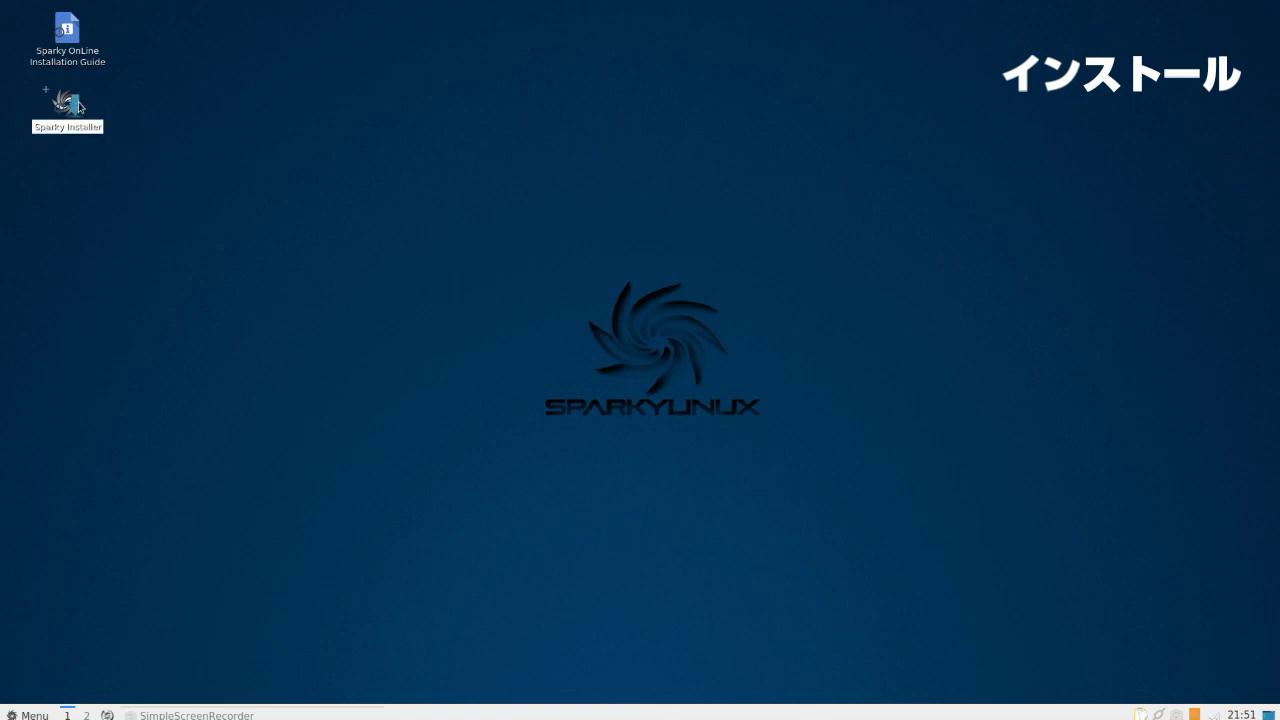
double_click(79, 105)
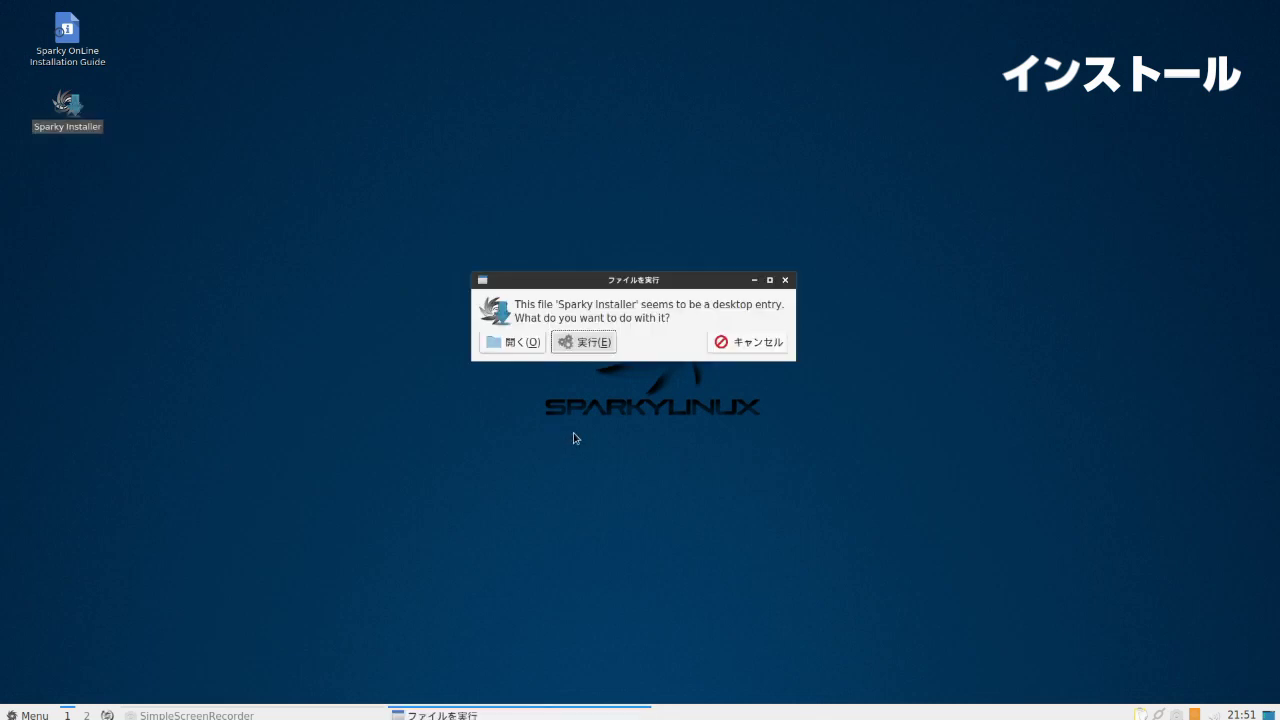
left_click(594, 341)
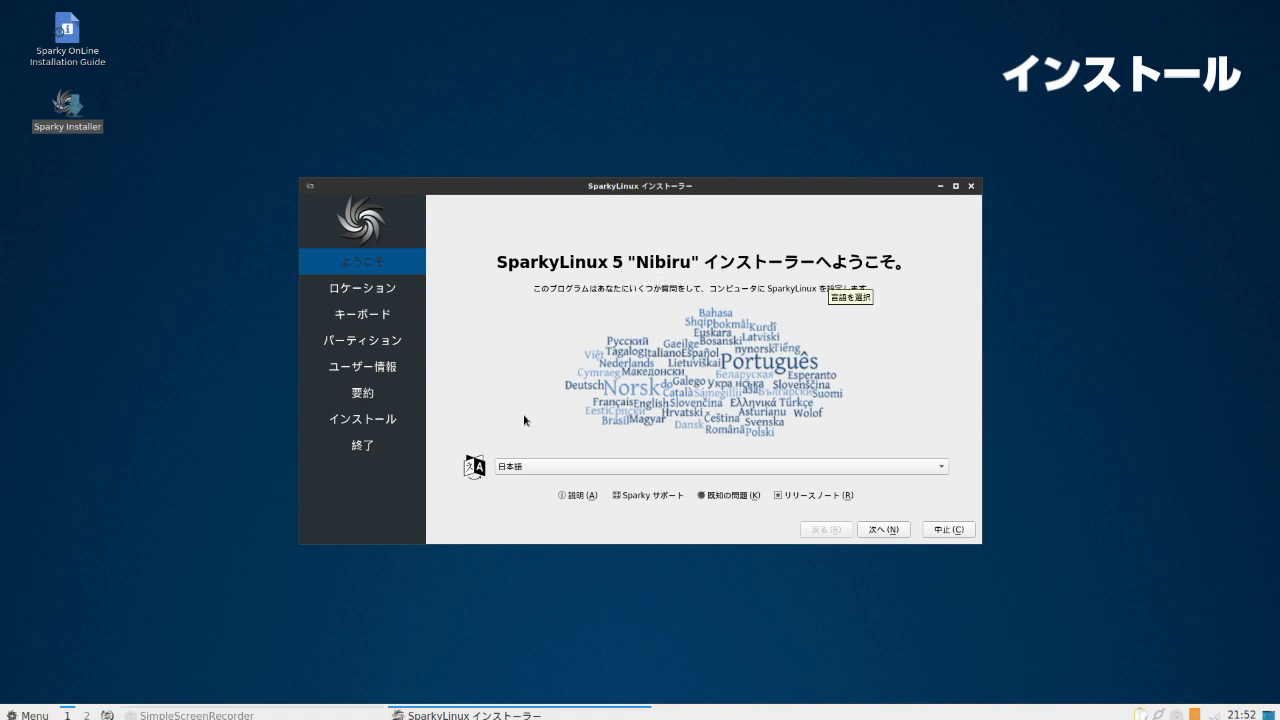
Get past the welcome page, pick Tokyo on the timezone map, and keep the Japanese keyboard layout
left_click(884, 530)
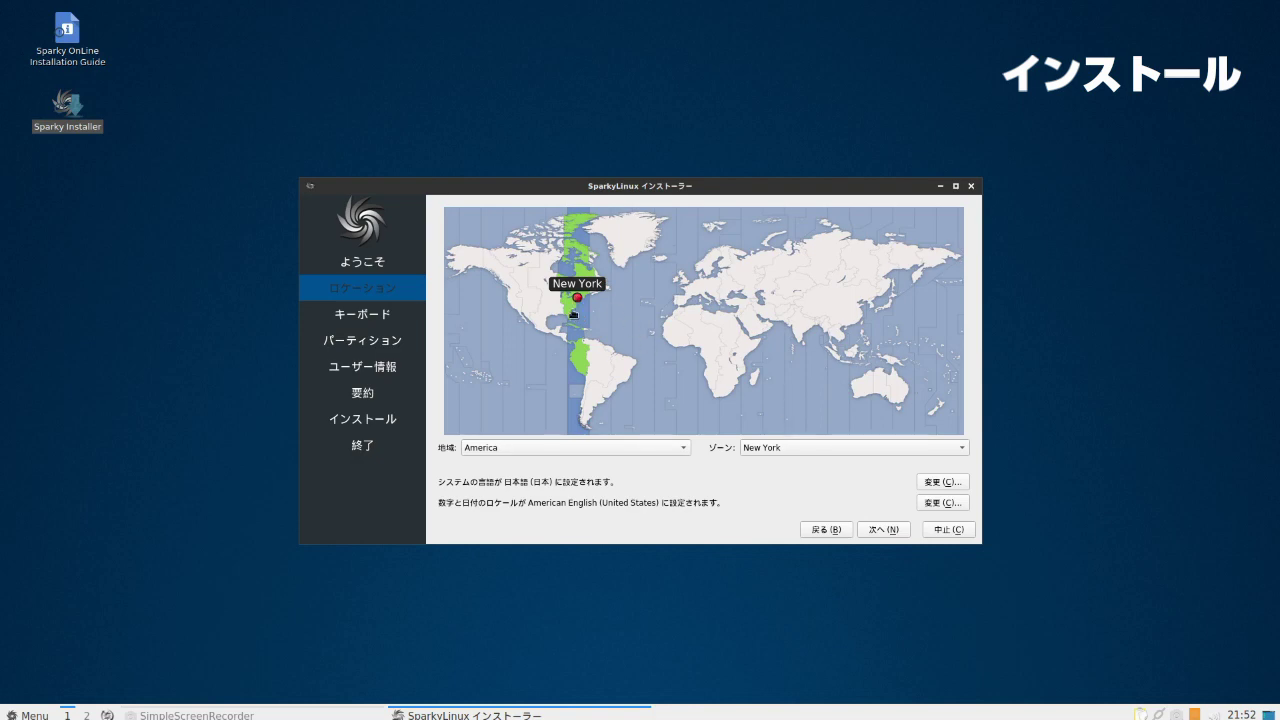
left_click(891, 311)
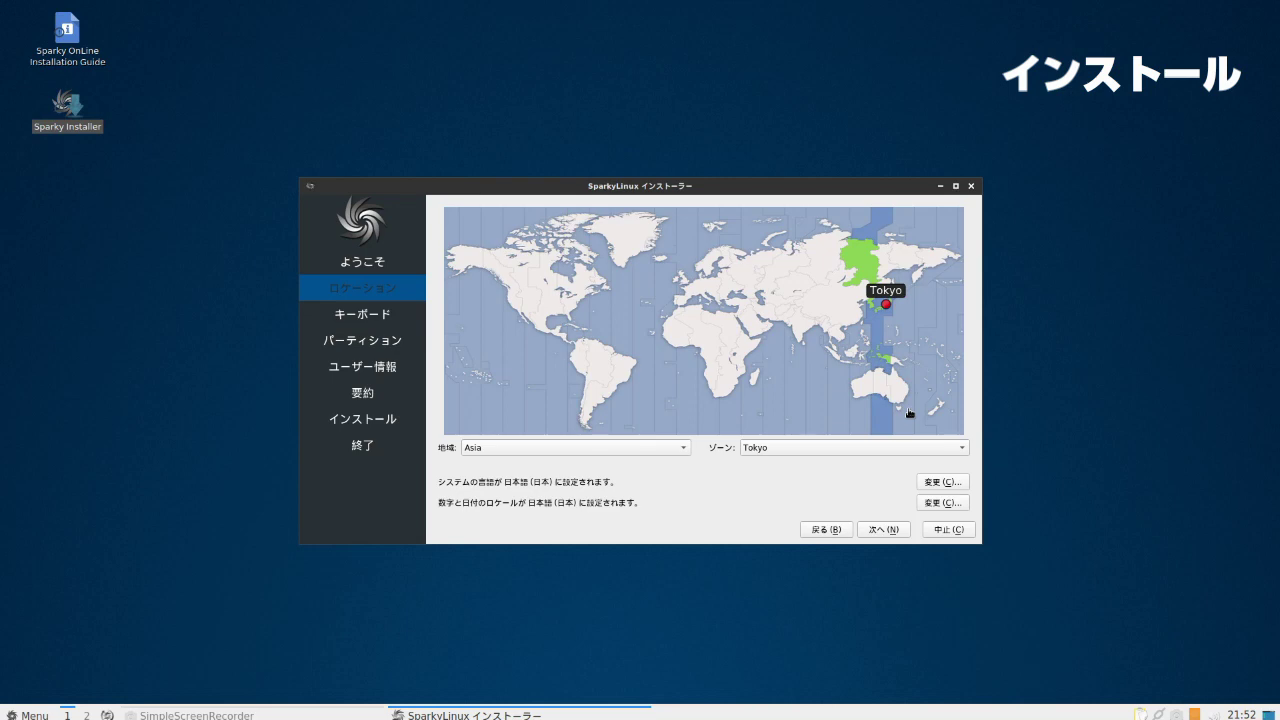
left_click(886, 530)
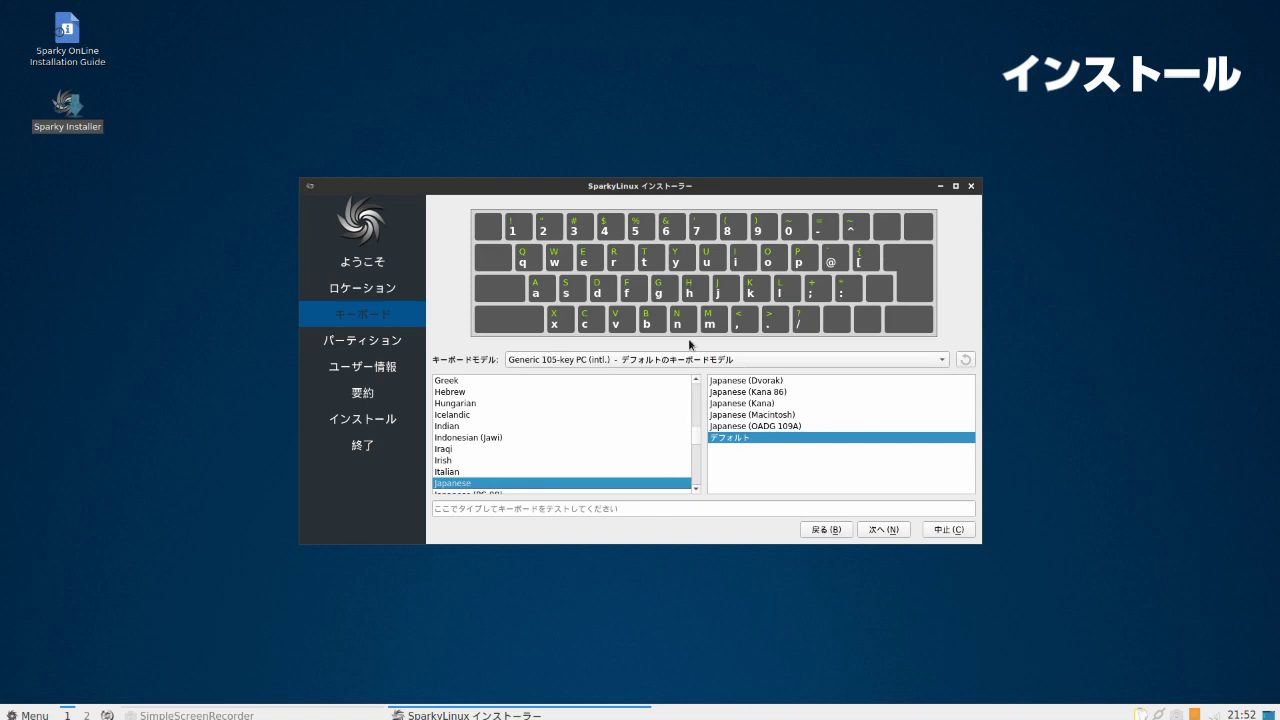
left_click(886, 531)
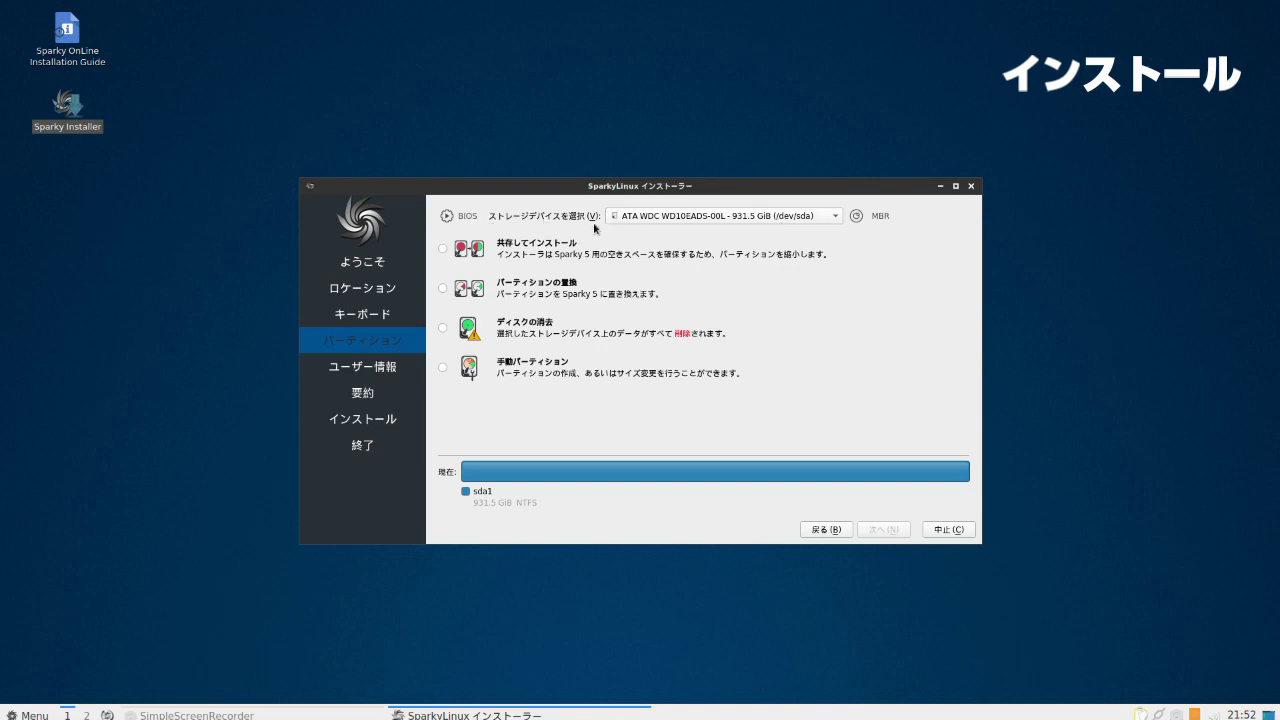
Select the 111.8 GiB WDC WD12 disk (/dev/sdd) and choose manual partitioning
left_click(805, 220)
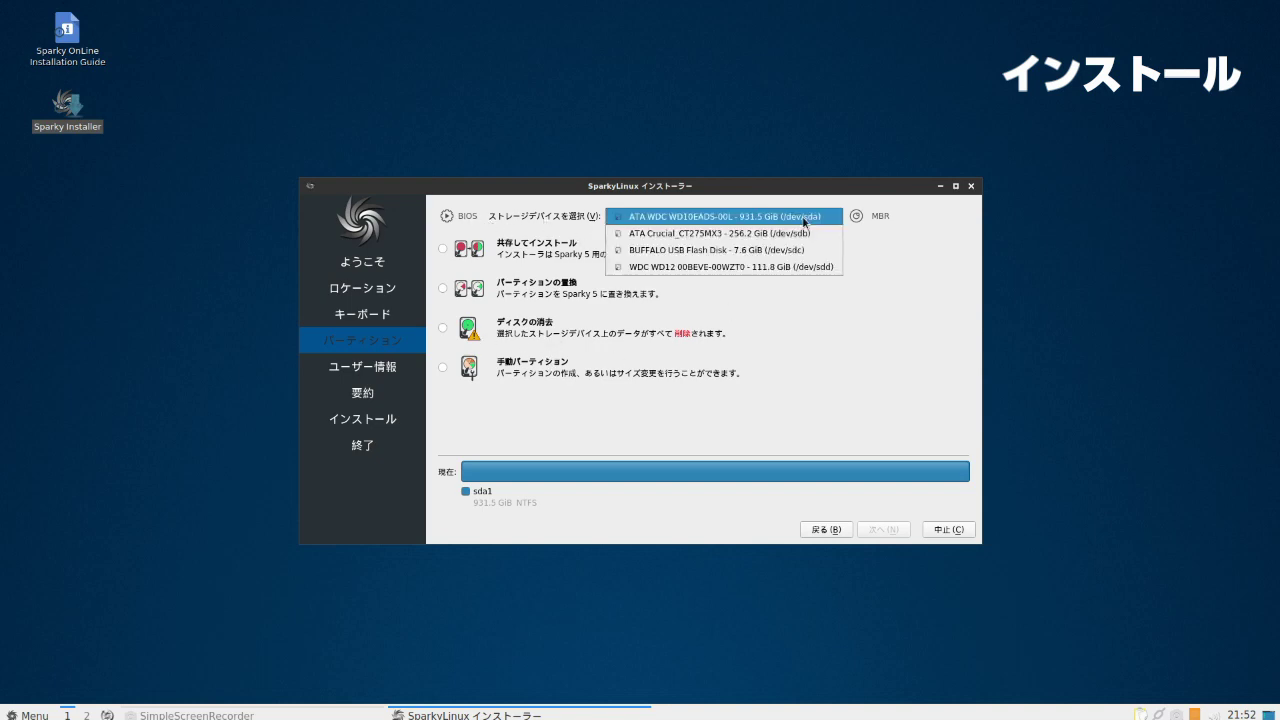
left_click(808, 268)
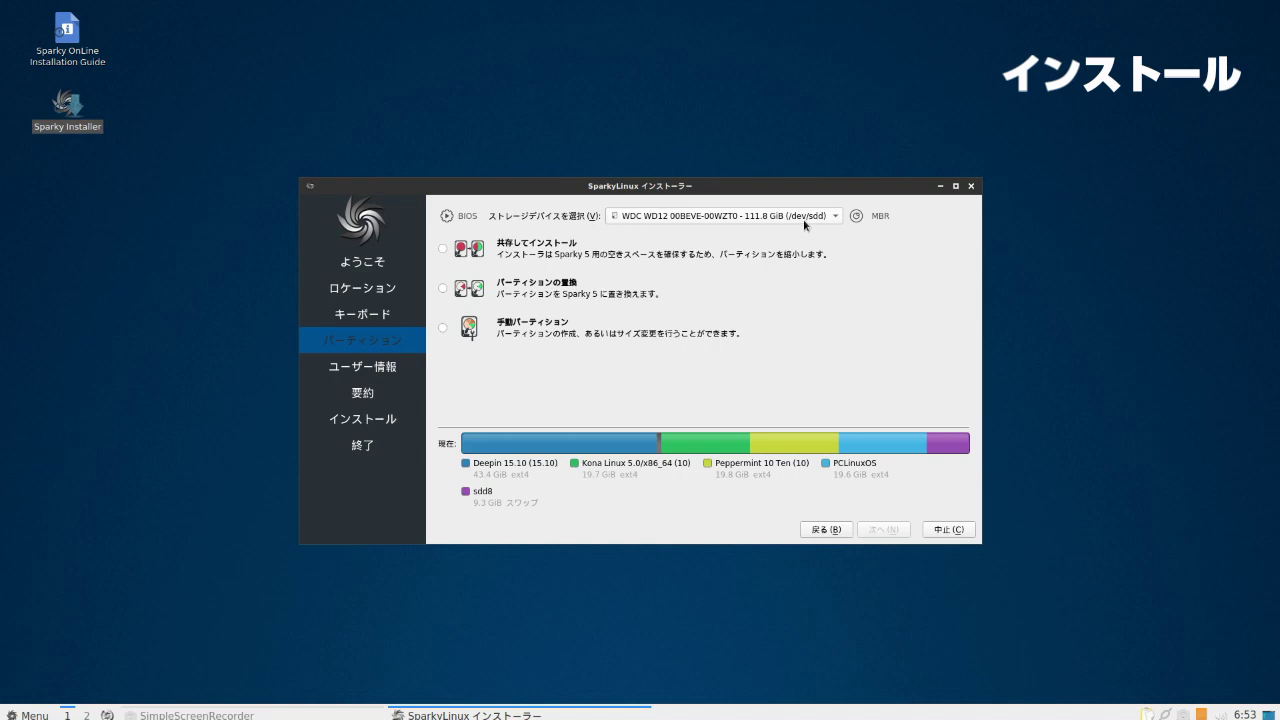
left_click(443, 328)
Set /dev/sdd7 to be formatted, mounted at / and flagged bootable
left_click(884, 530)
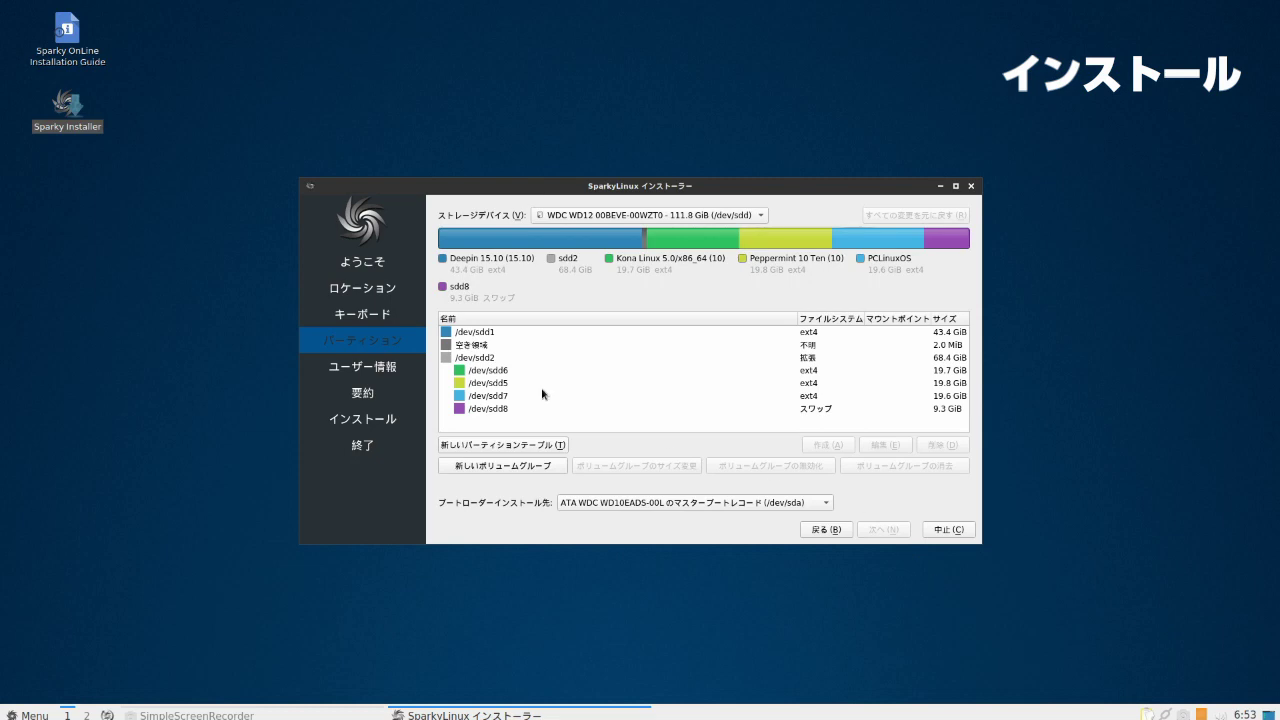
left_click(522, 395)
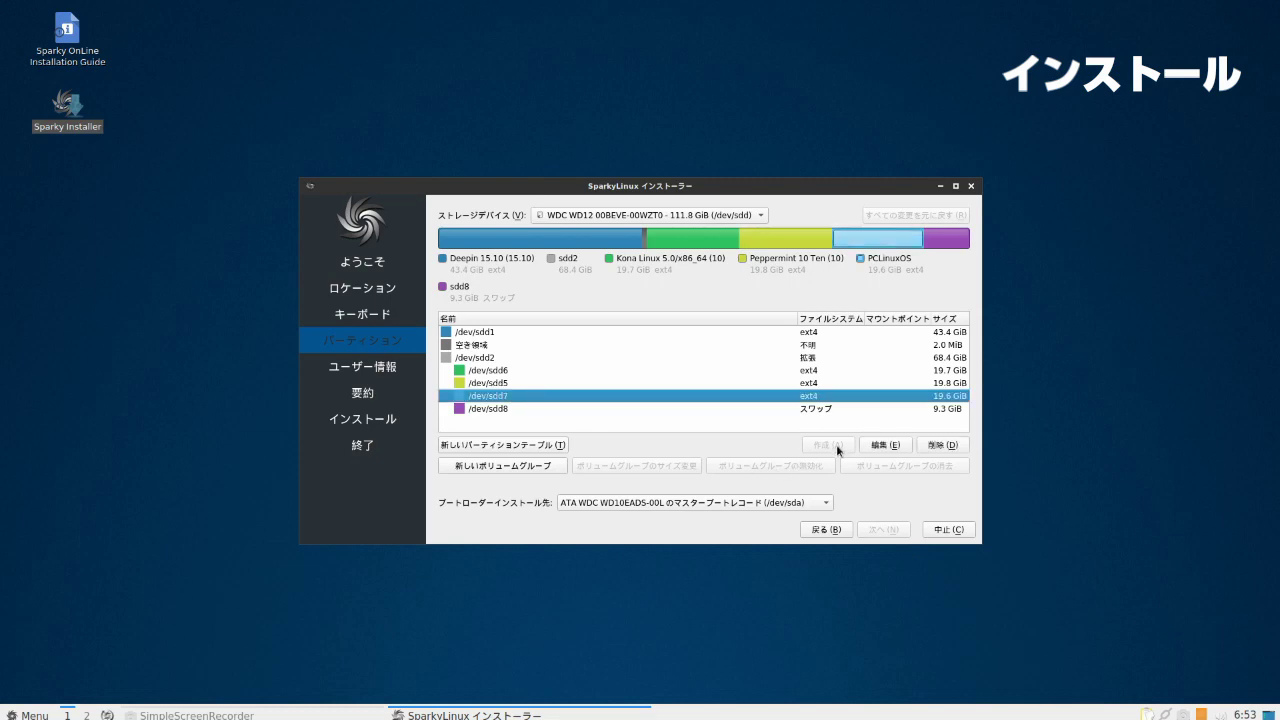
double_click(650, 398)
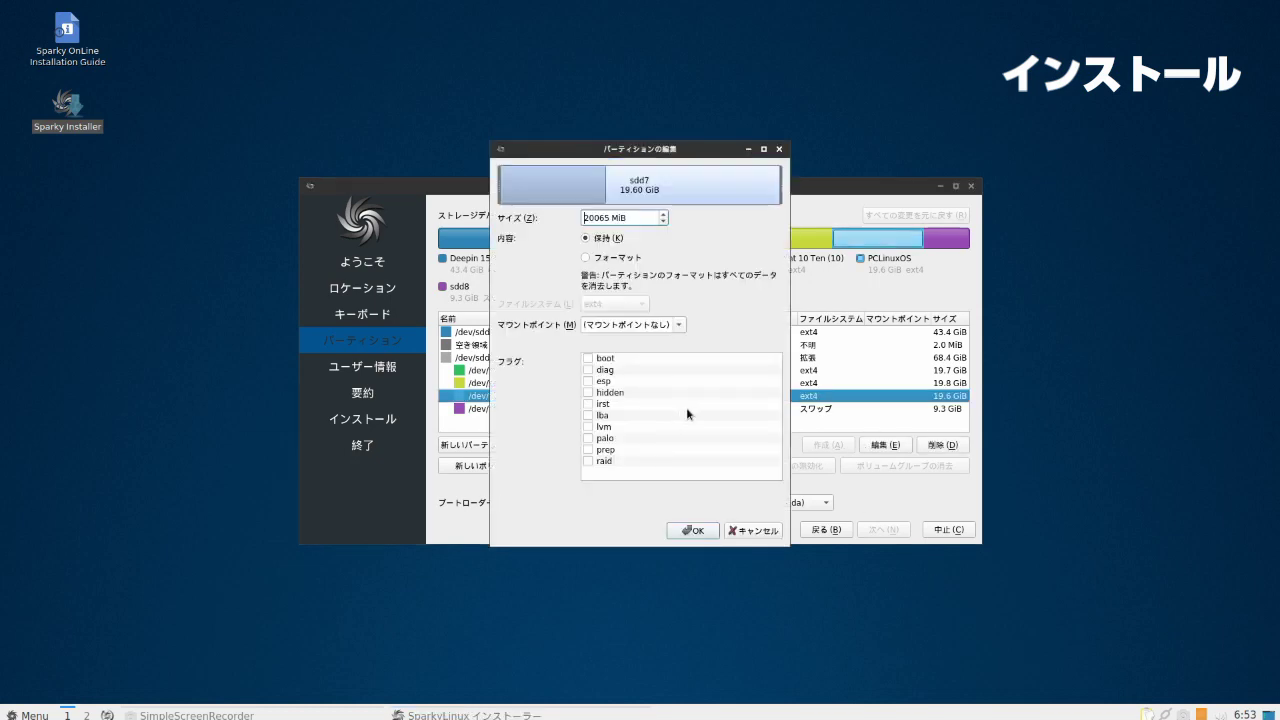
left_click(606, 258)
left_click(655, 323)
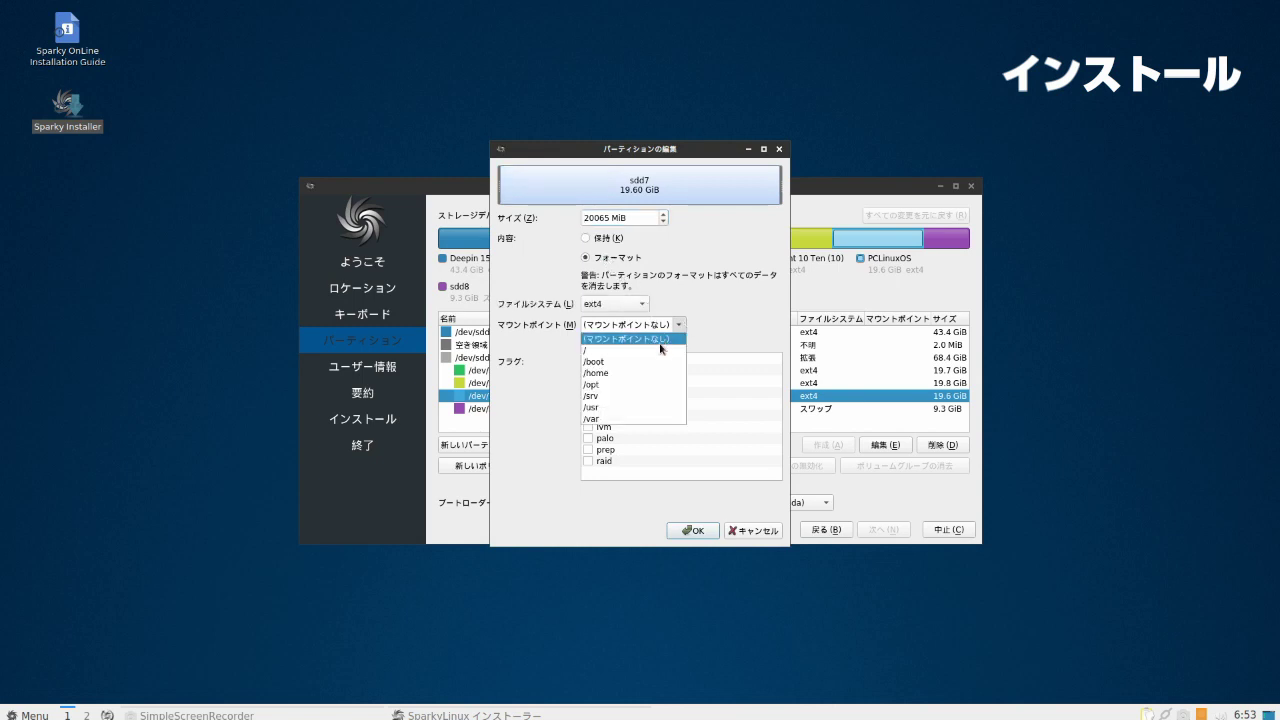
left_click(668, 350)
left_click(608, 360)
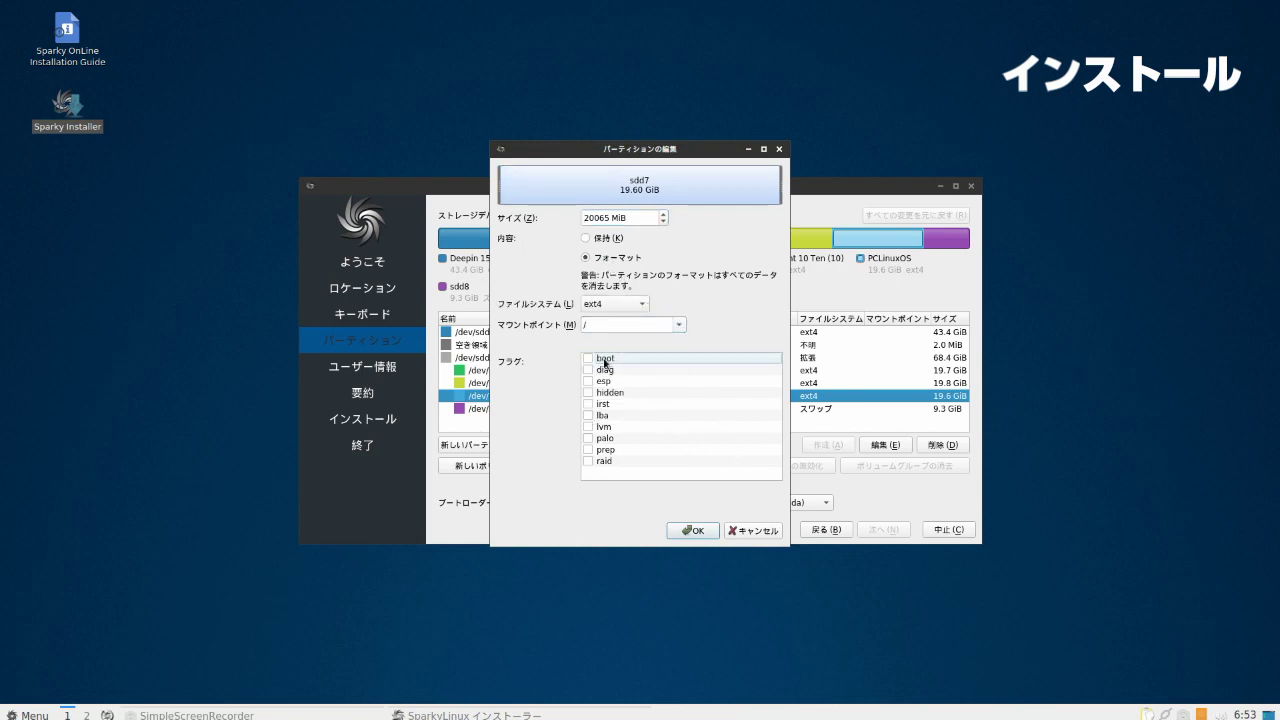
left_click(588, 358)
left_click(708, 535)
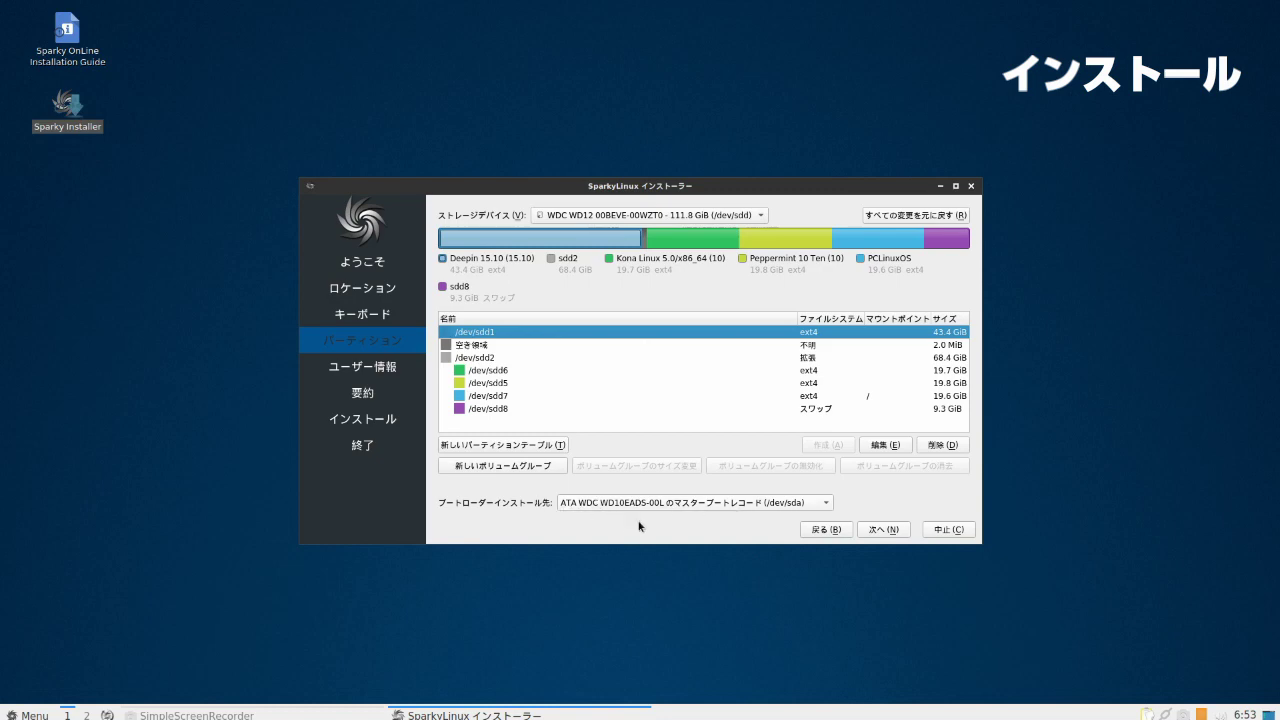
Install the bootloader to the master boot record of /dev/sdd and continue to user details
left_click(813, 505)
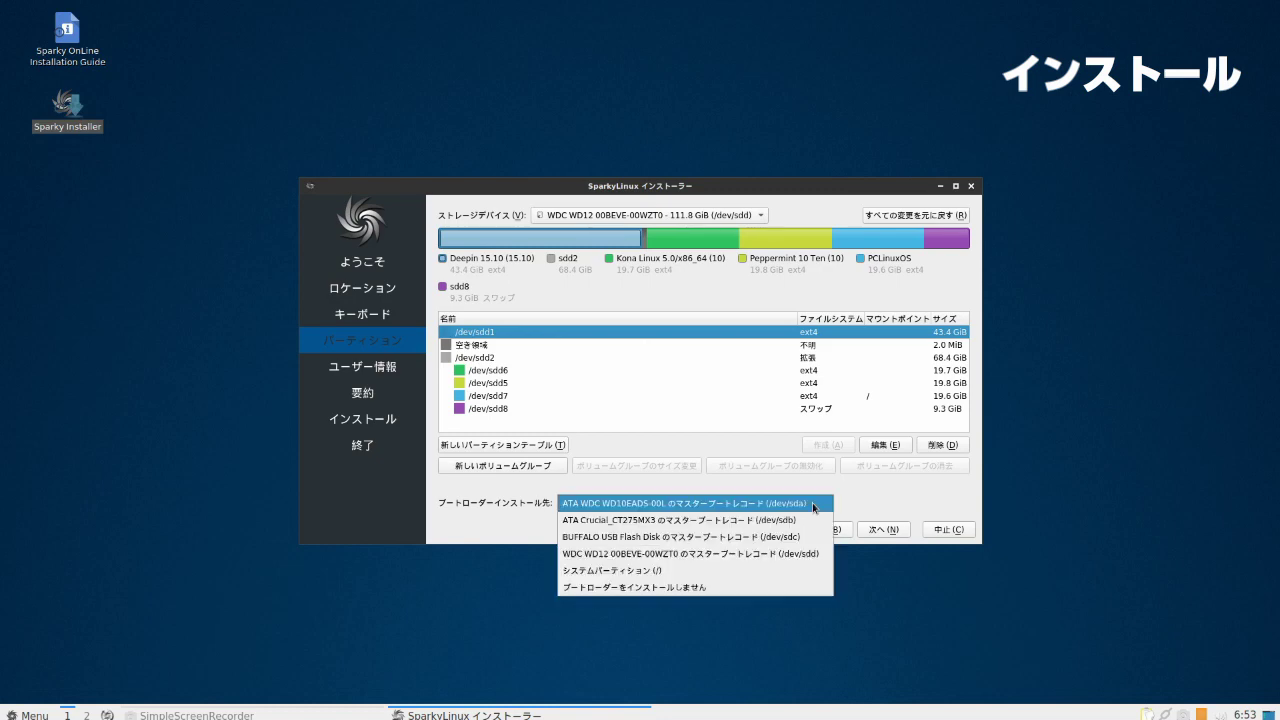
left_click(816, 556)
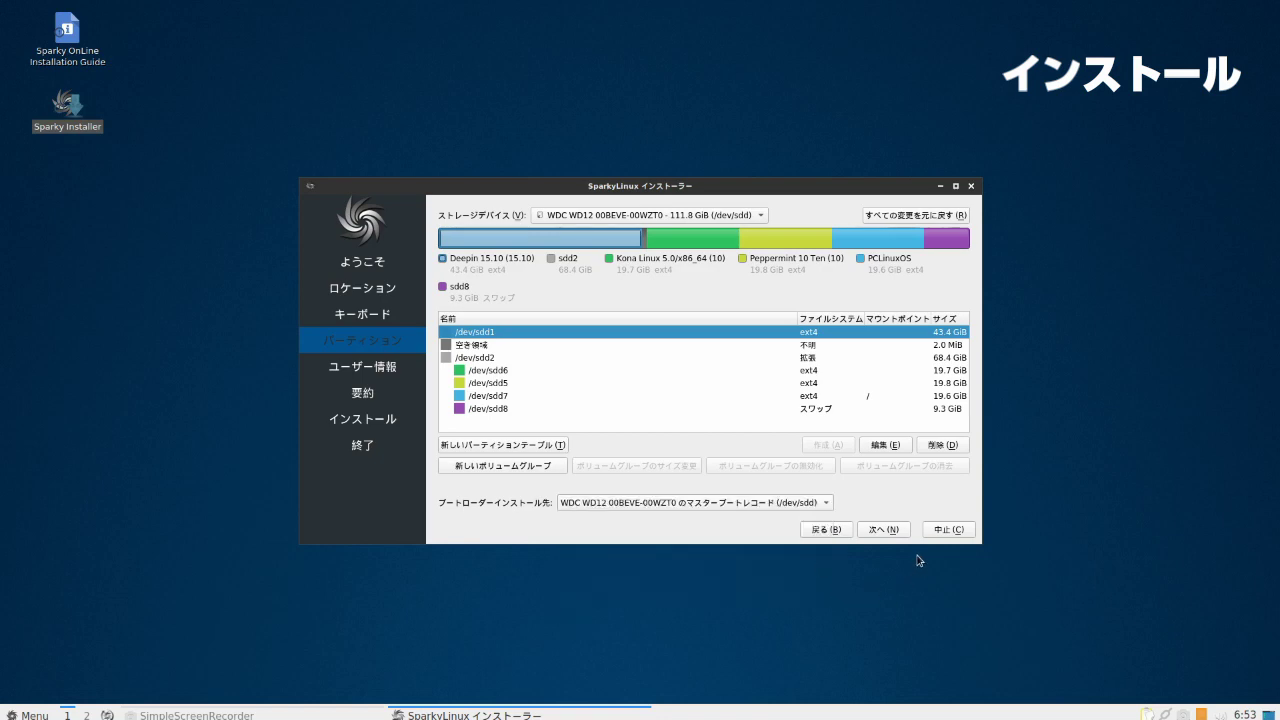
left_click(884, 530)
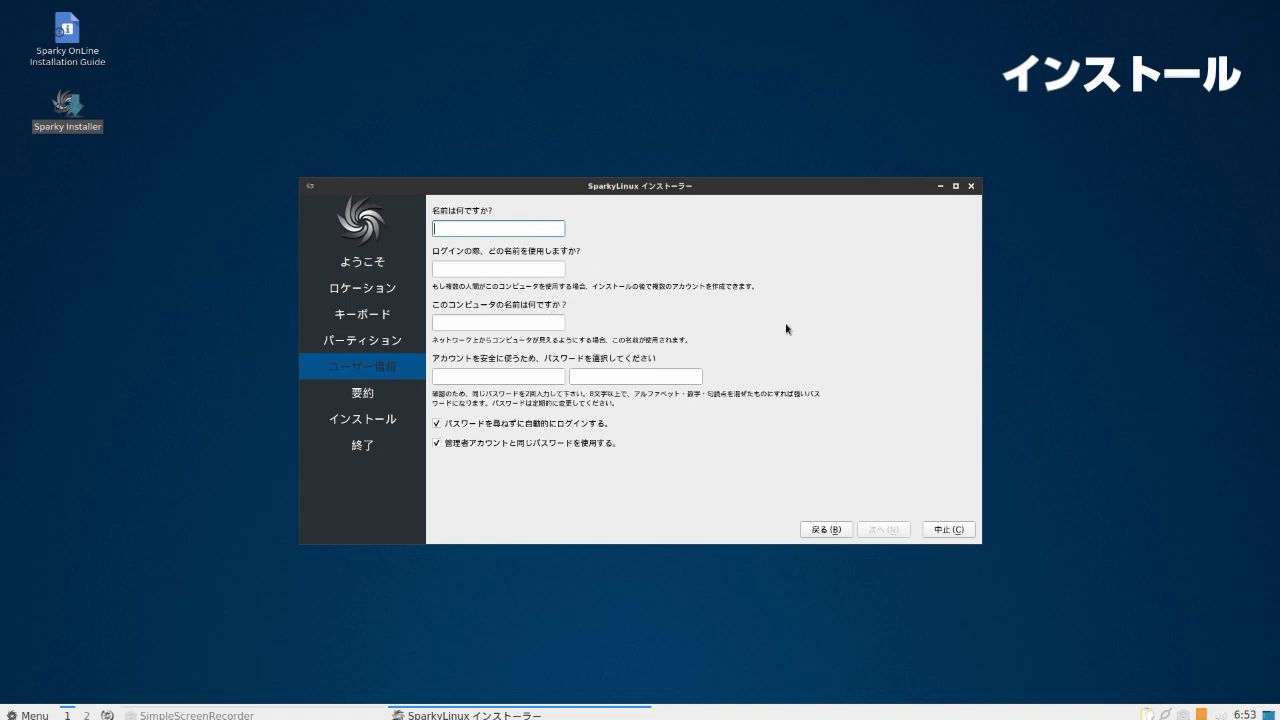
Enter the user's name, login name, computer name SparkyLinux and password, then continue to the summary
type("nanakey")
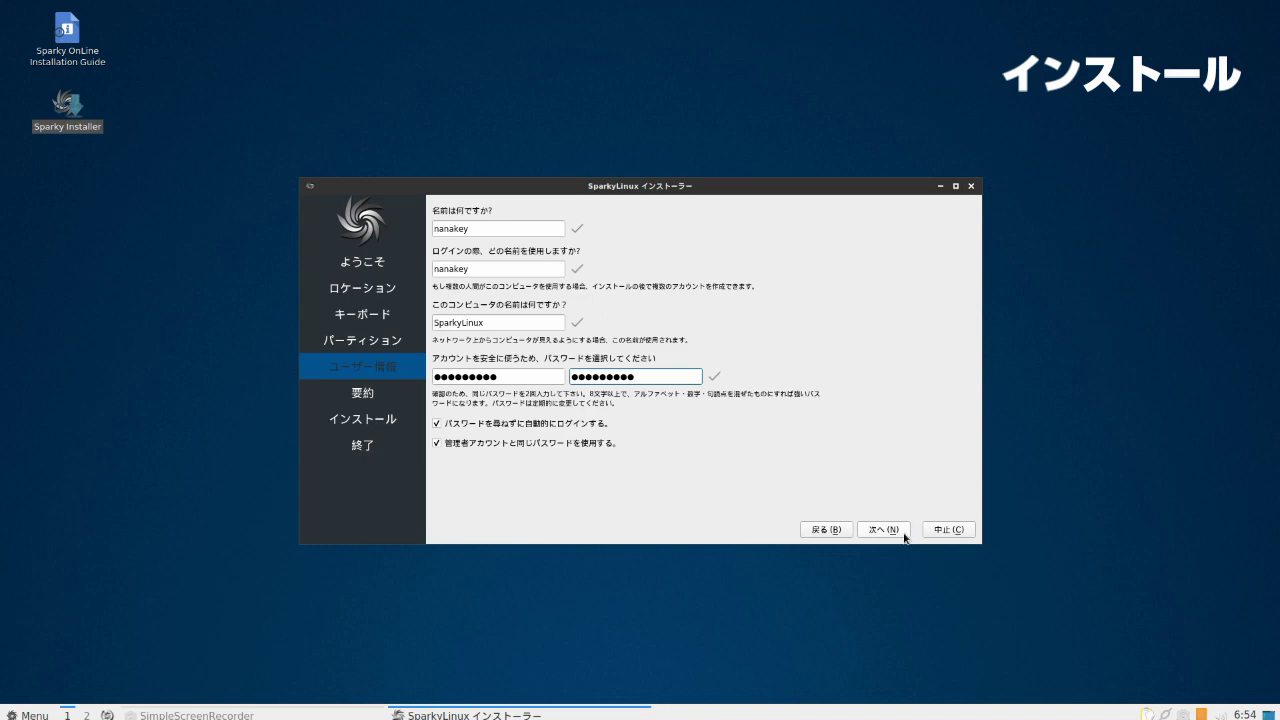
left_click(904, 537)
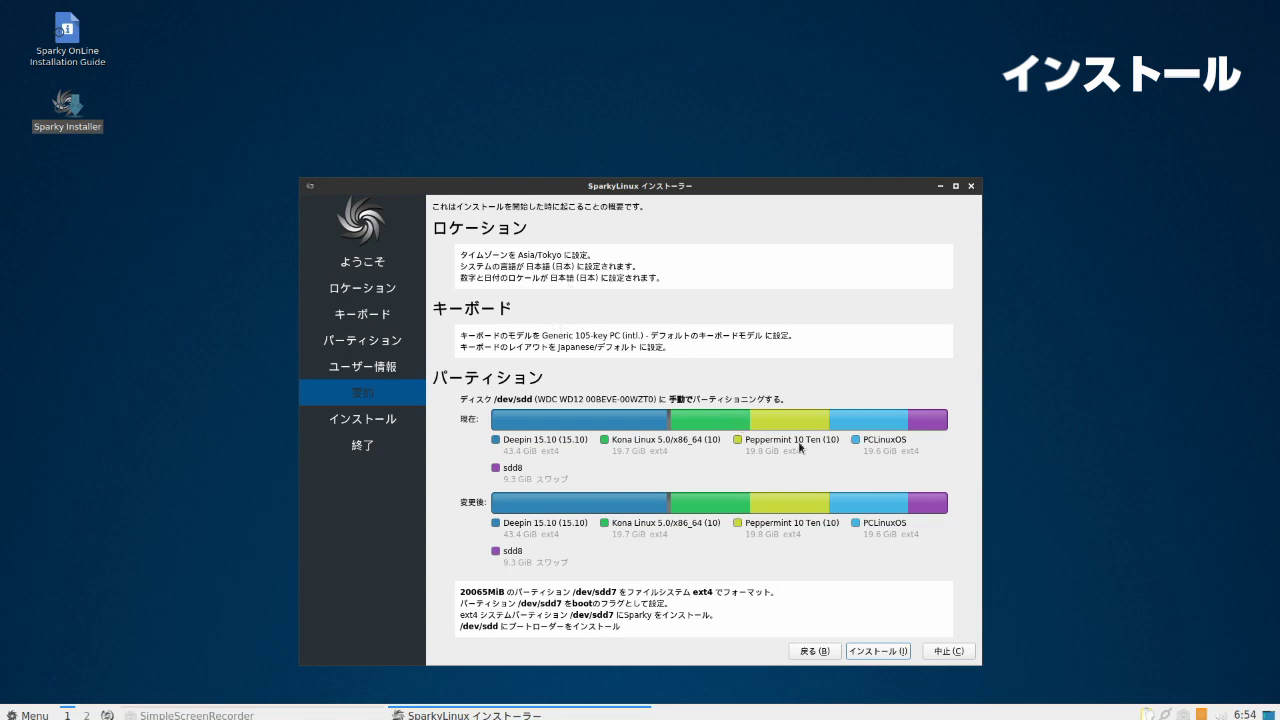
Start the installation from the summary page and let it run to completion
left_click(878, 651)
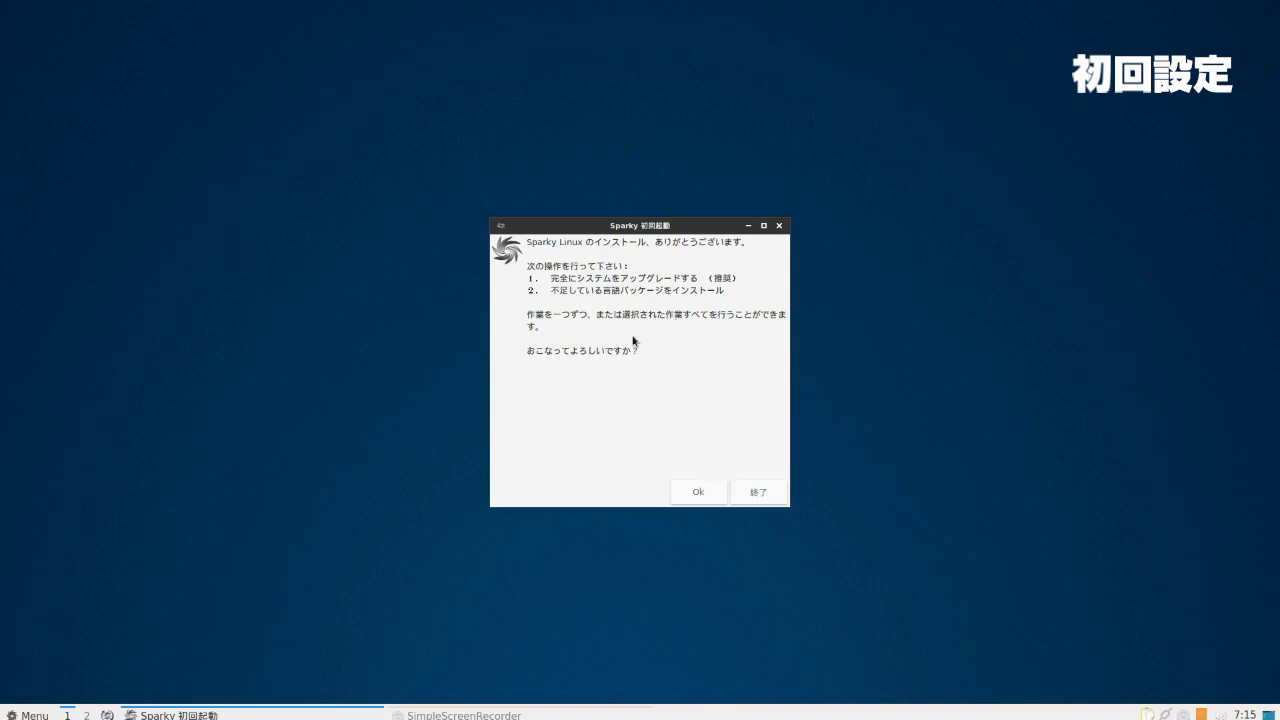
Agree to the first-run tasks and authenticate with the account password
left_click(719, 490)
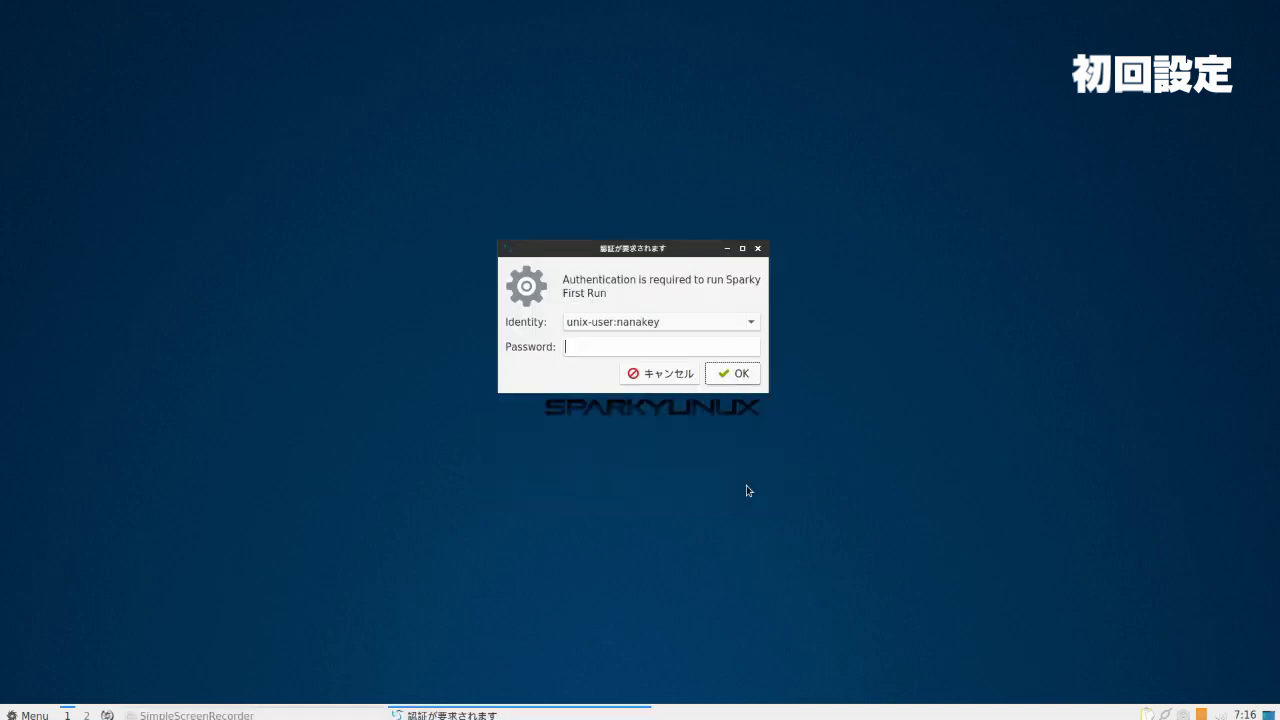
type("***********")
key("Return")
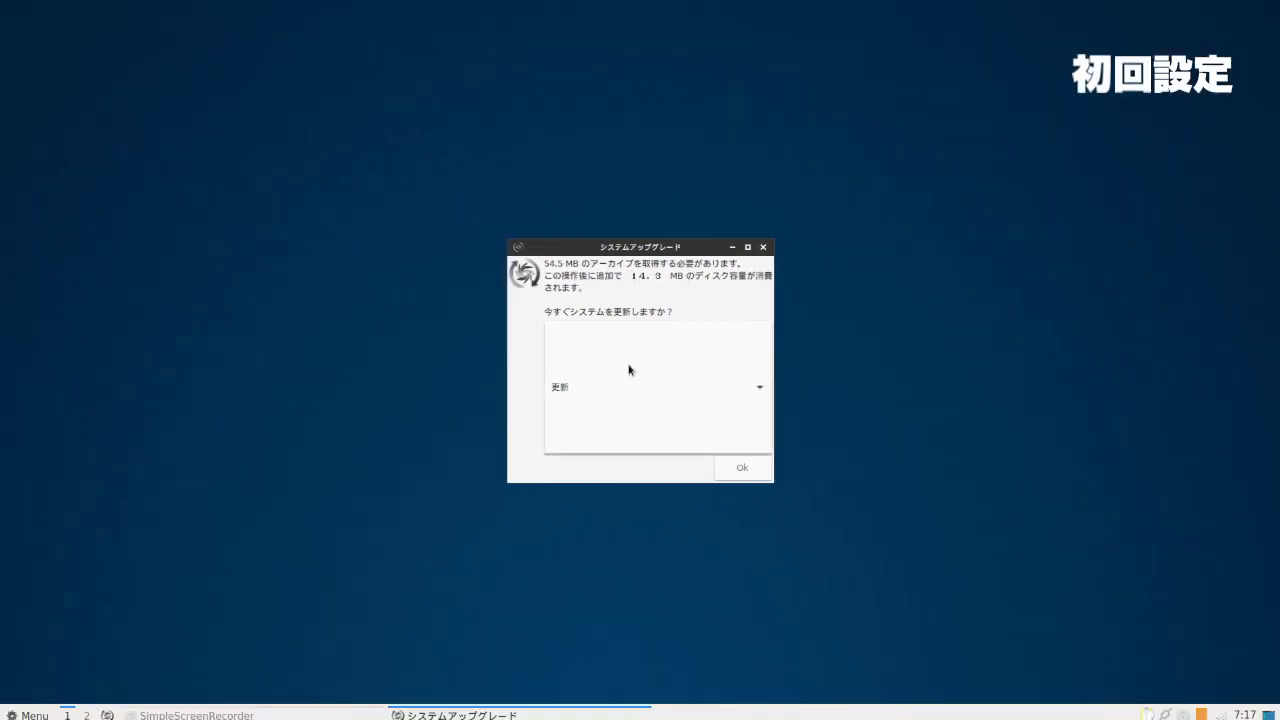
Run the 更新 full system upgrade and dismiss the up-to-date notice
left_click(714, 388)
left_click(714, 388)
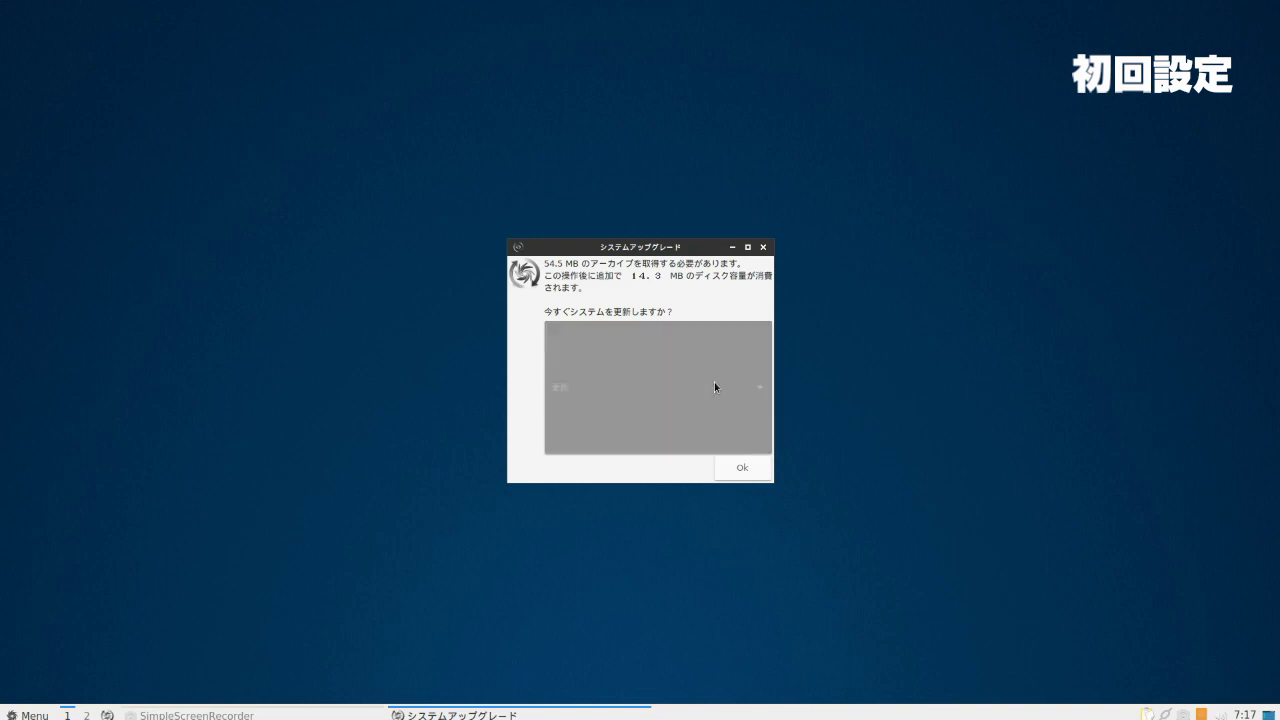
left_click(760, 469)
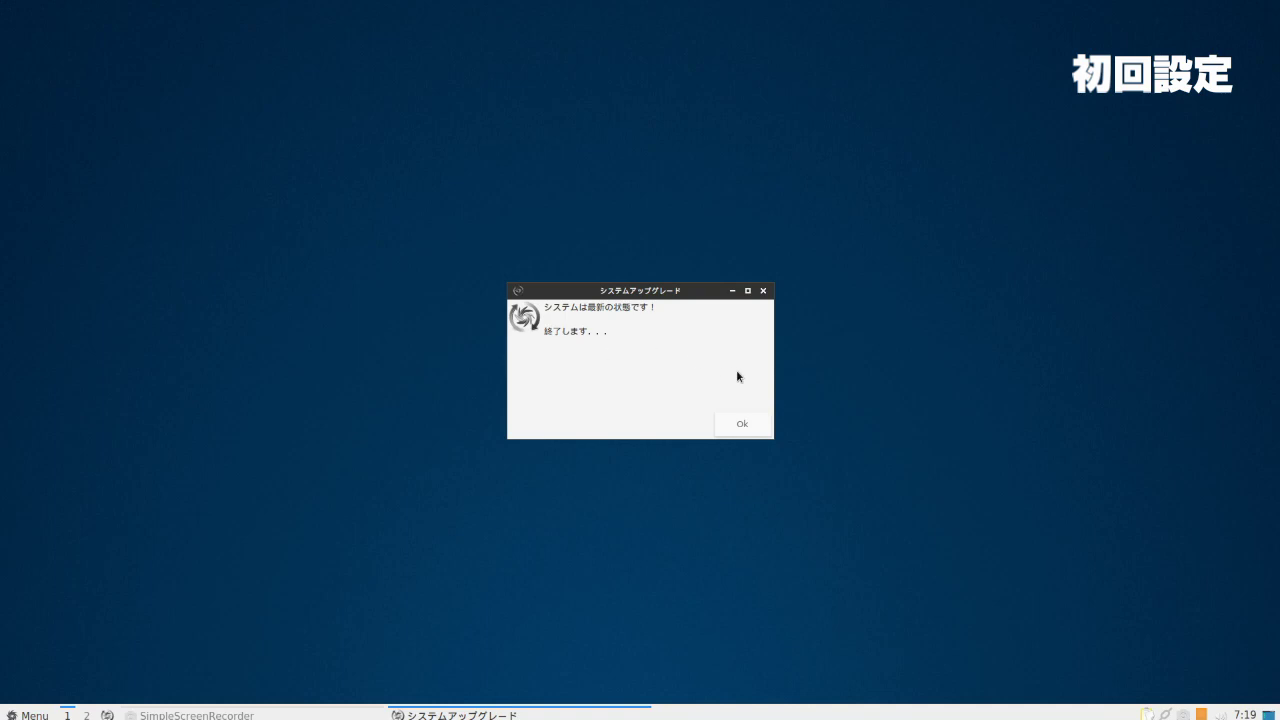
left_click(754, 424)
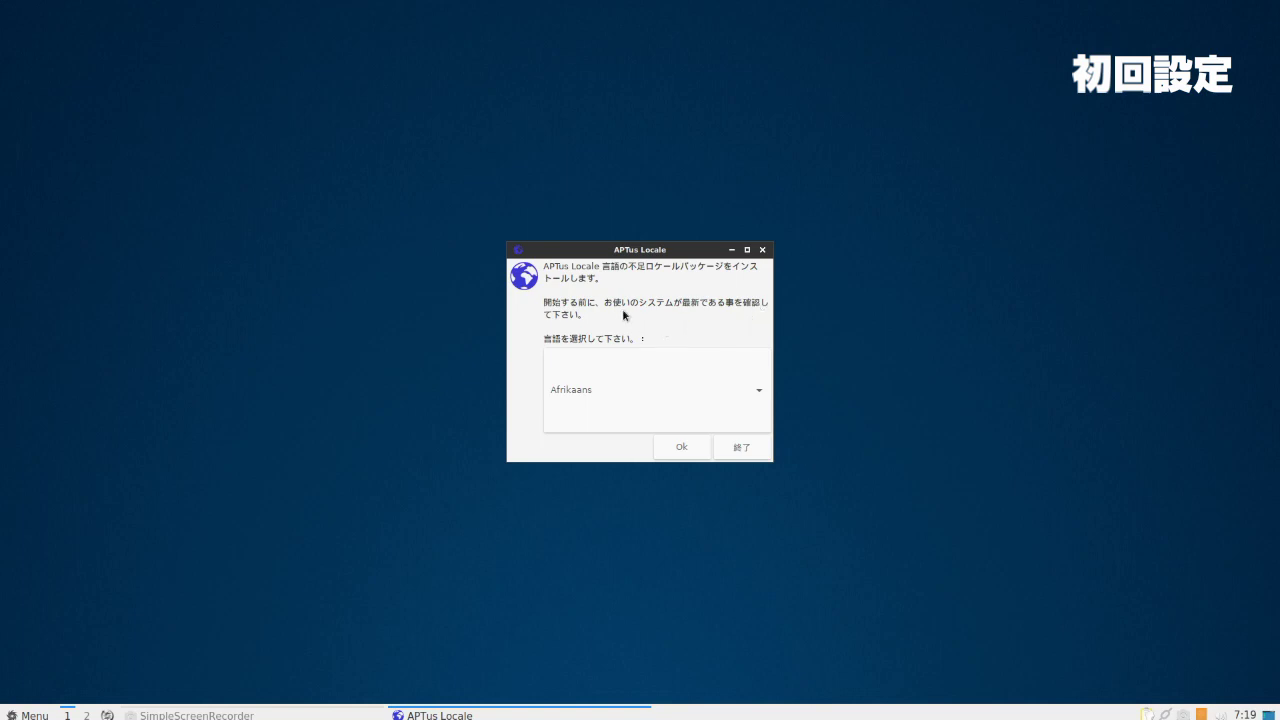
Choose Japanese in APTus Locale and confirm downloading its language packages
left_click(757, 392)
scroll(728, 456, "down", 2)
scroll(727, 460, "down", 7)
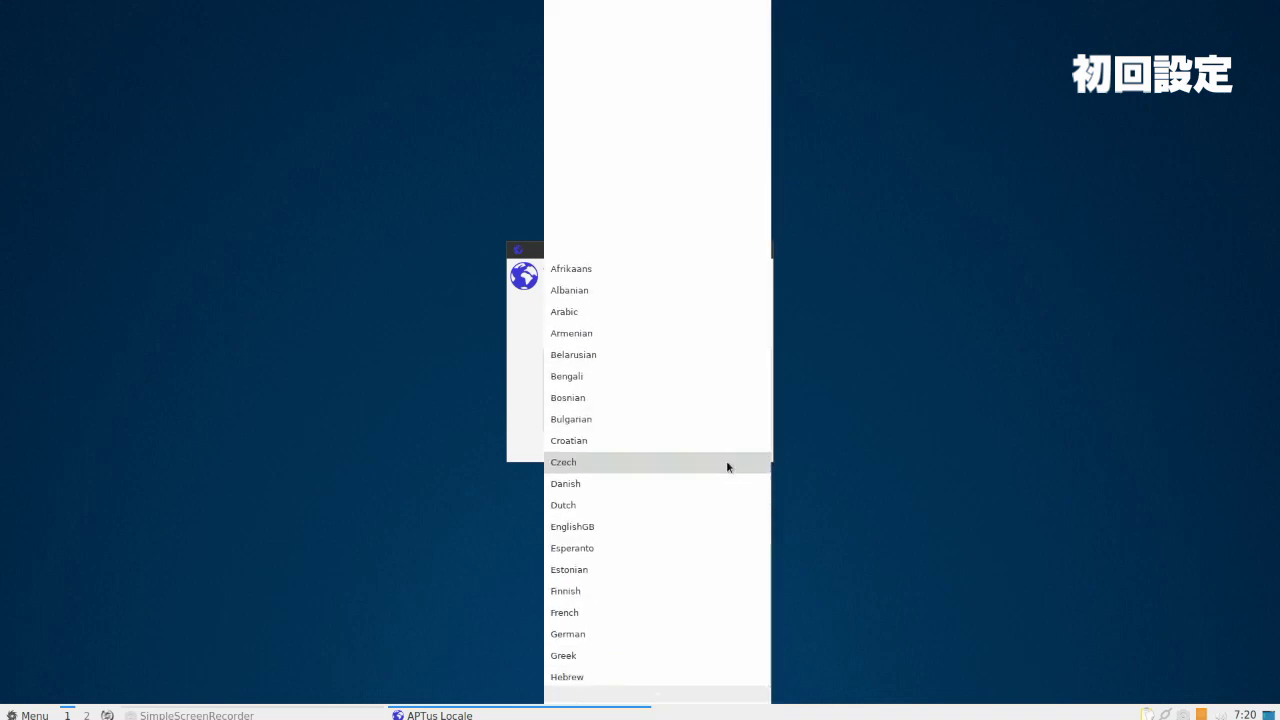
scroll(727, 470, "down", 1)
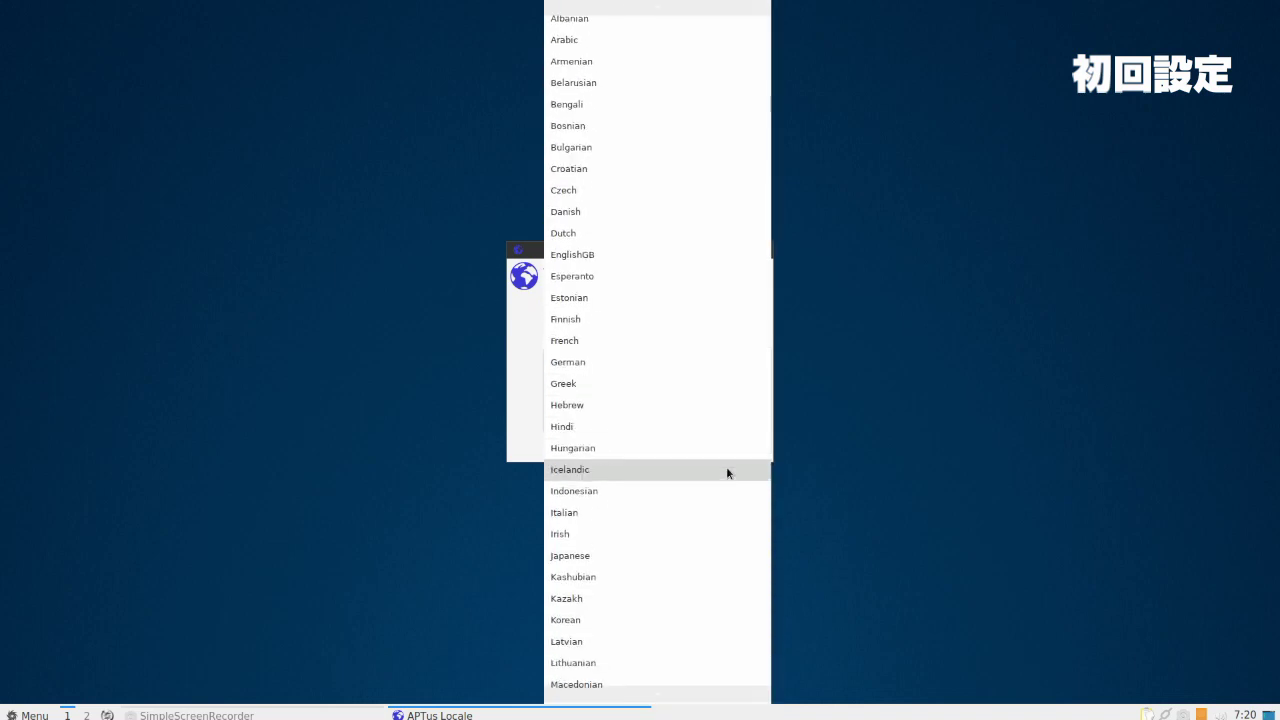
left_click(708, 557)
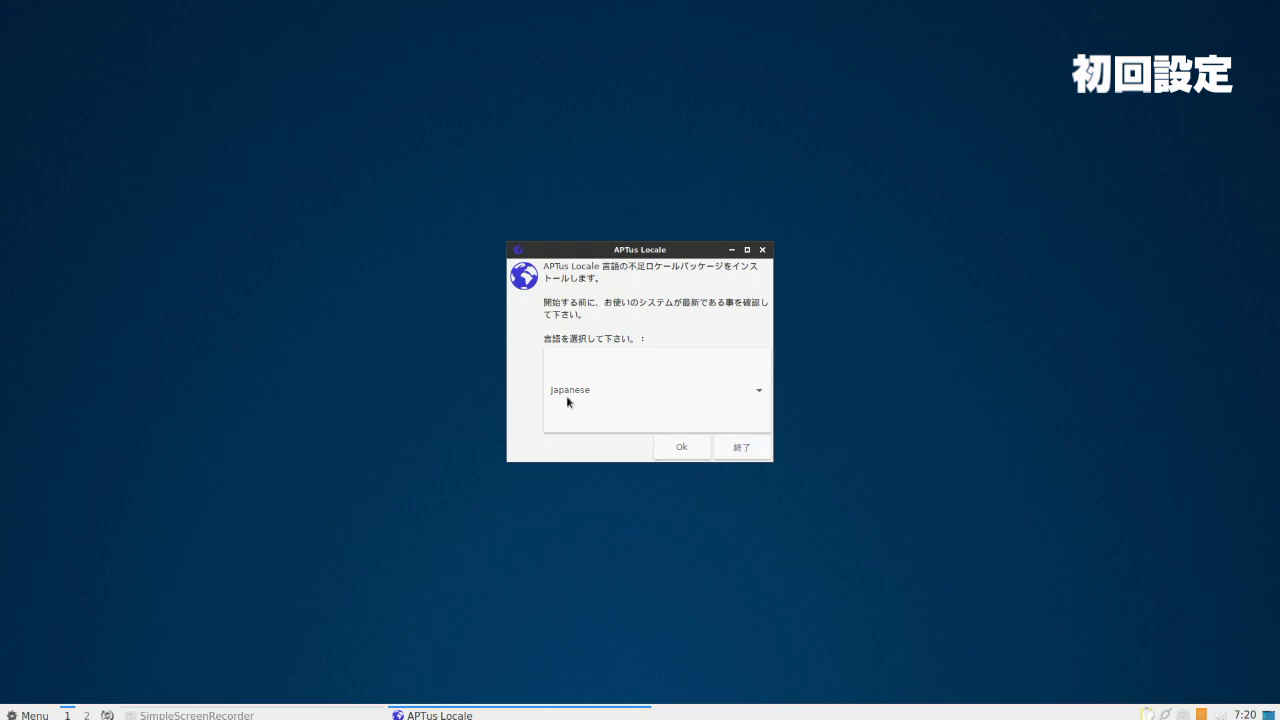
left_click(697, 453)
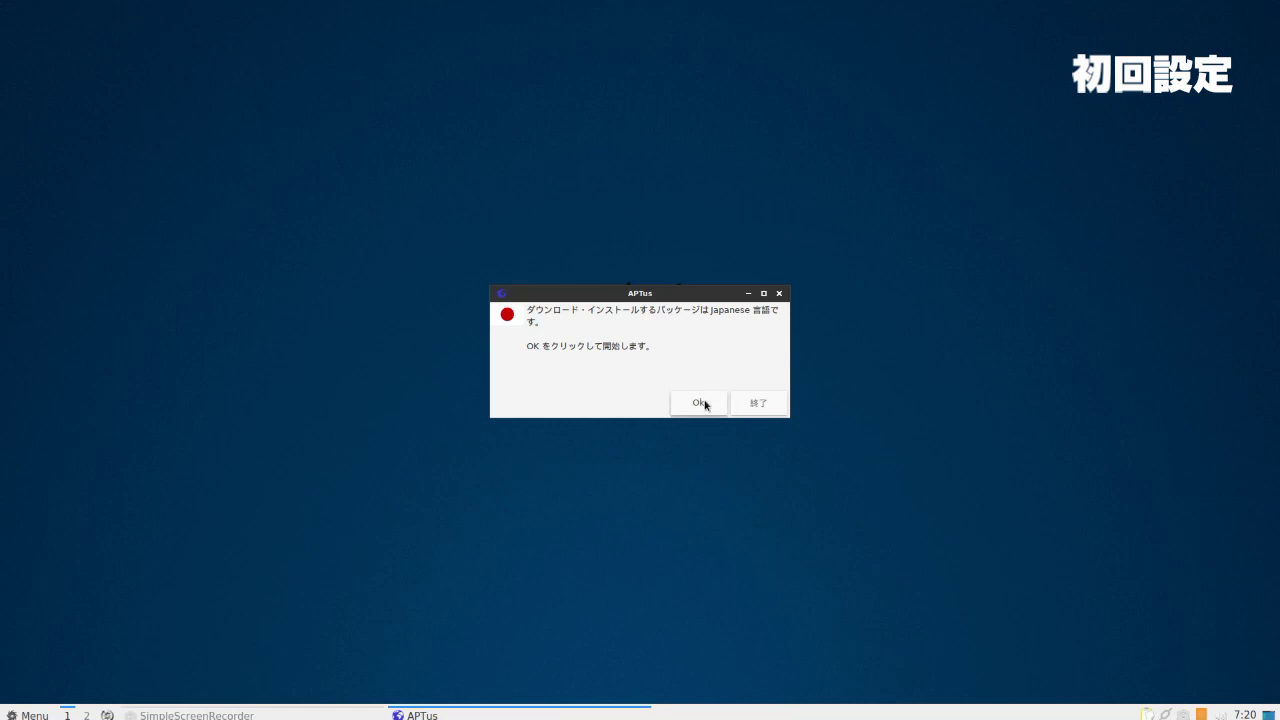
left_click(705, 404)
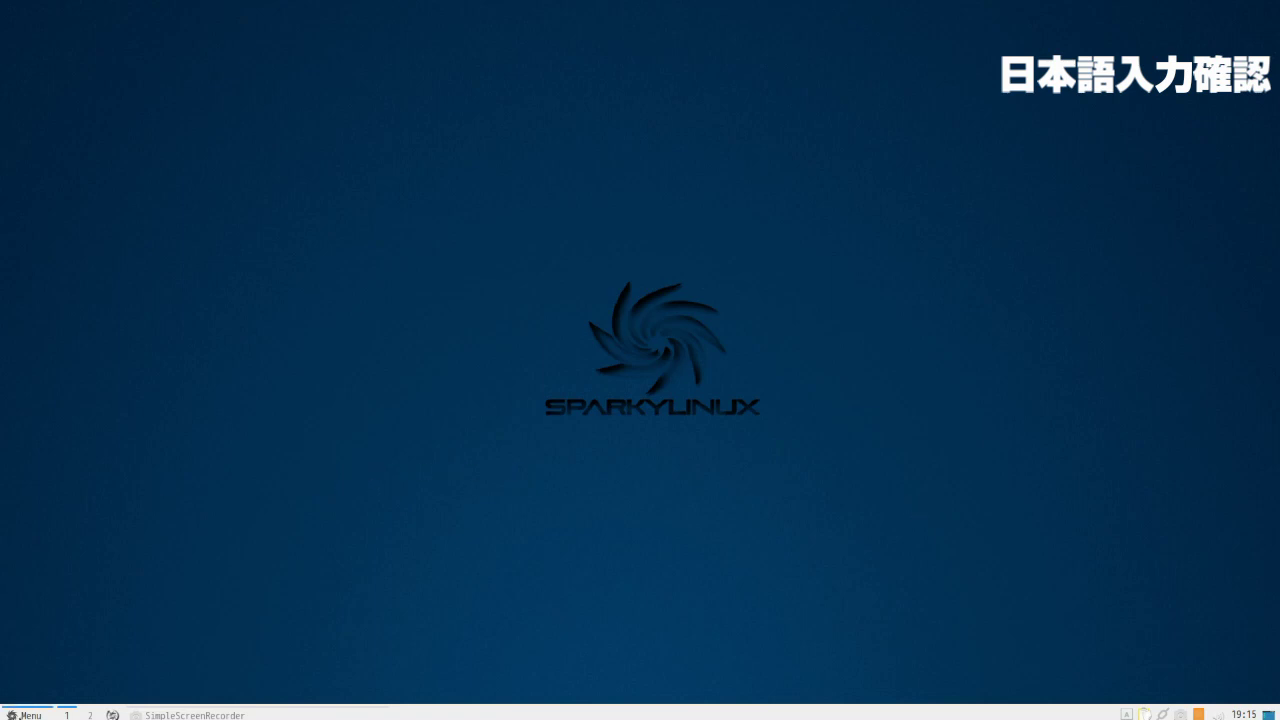
Launch FeatherPad from the application menu's accessories
left_click(22, 714)
mouse_move(129, 451)
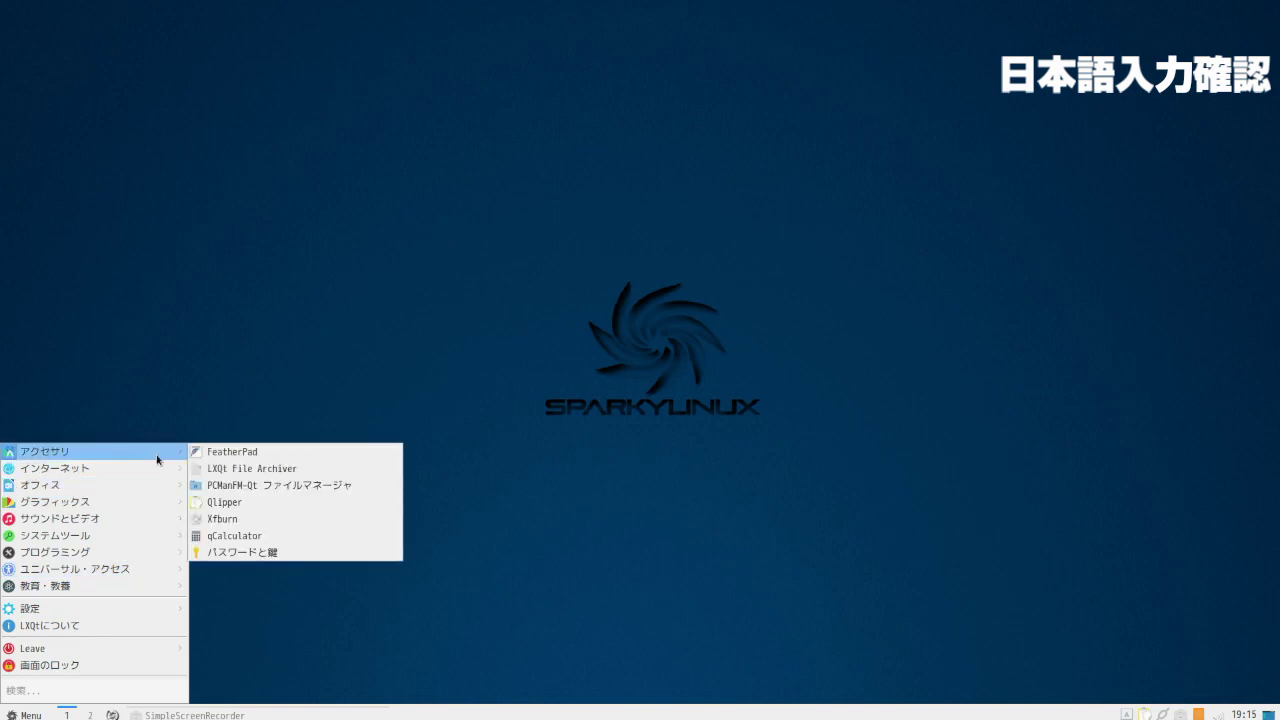
left_click(272, 455)
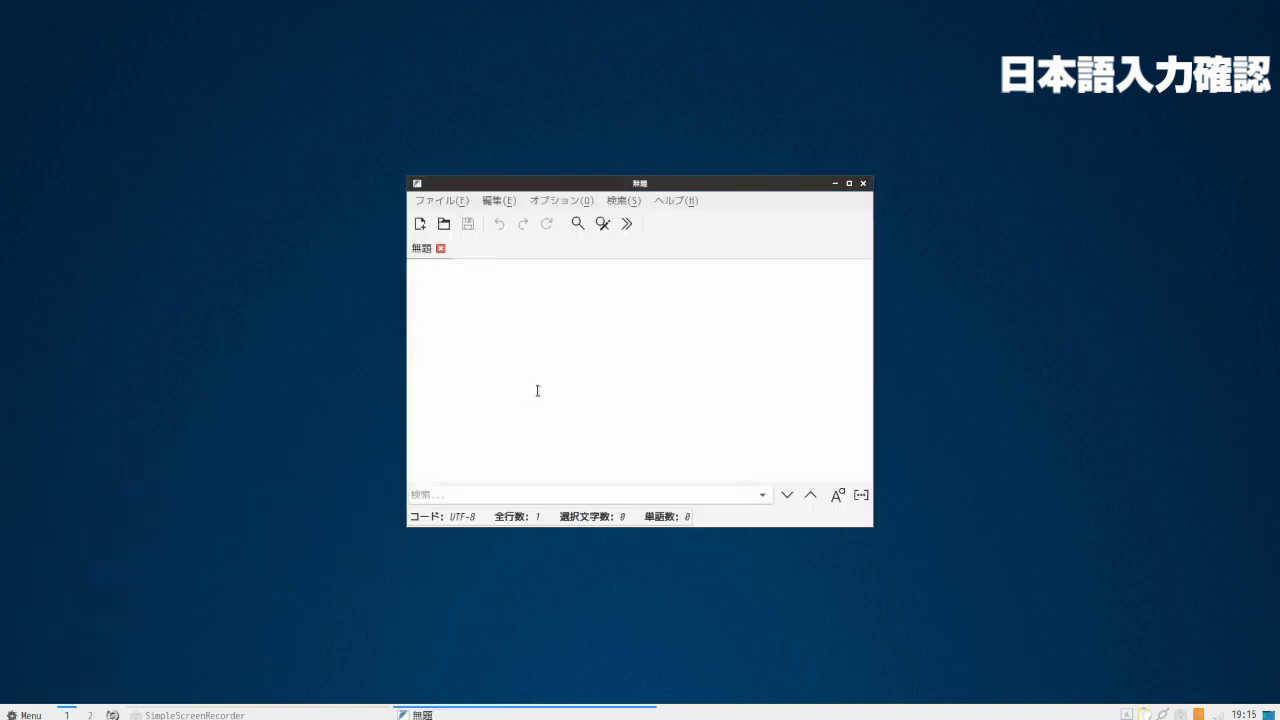
Type 日本語入力ができるようになりました with Mozc, then close the unsaved document
key("ctrl+space")
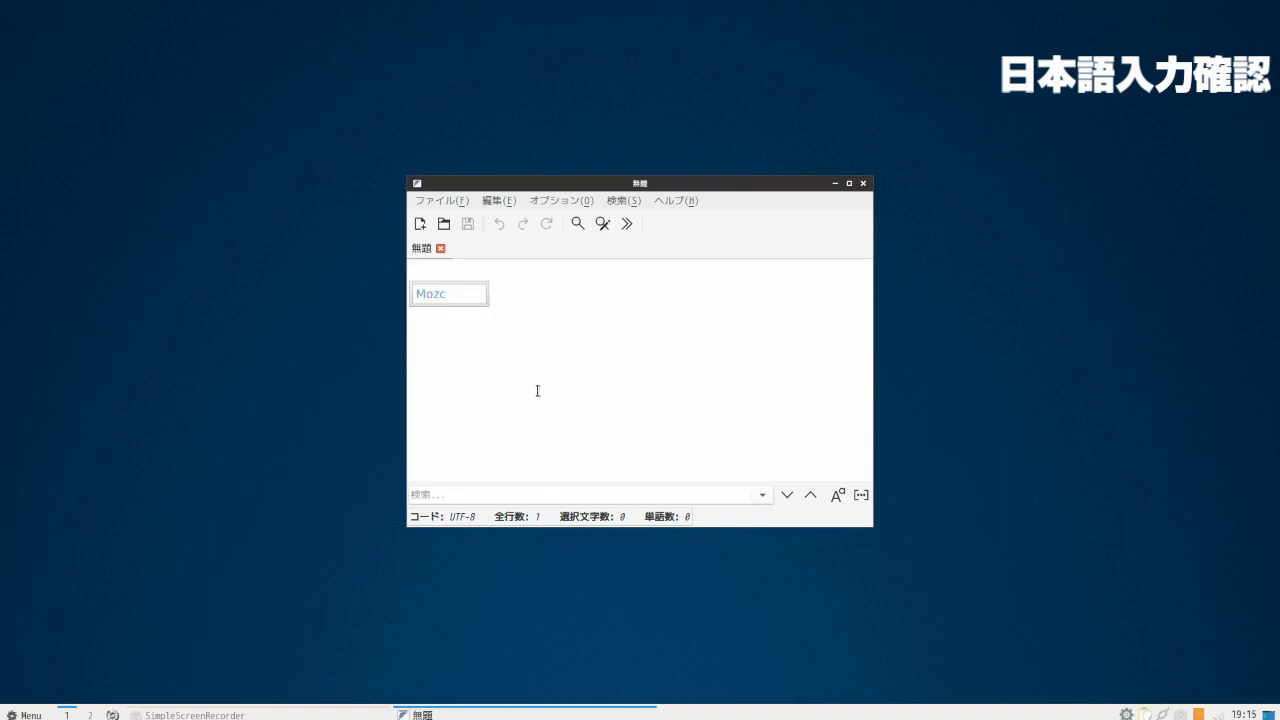
type("nihongonyuuryo")
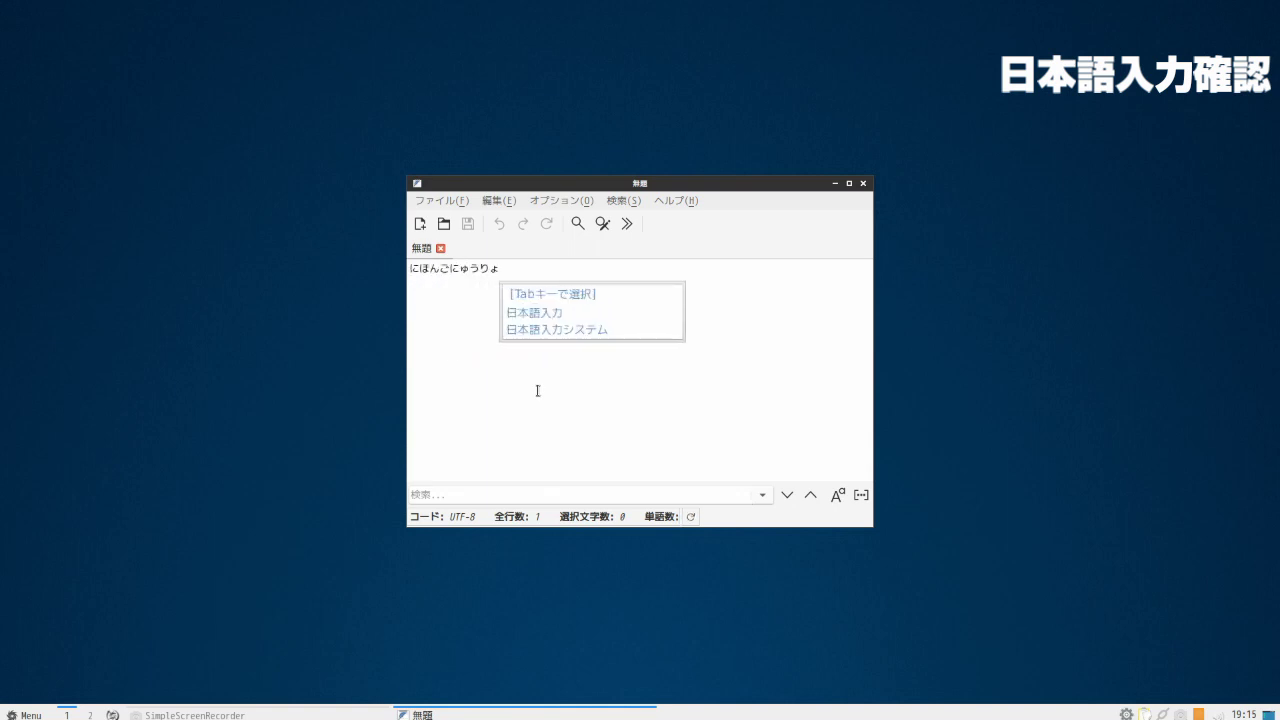
type("ku")
key("space")
type("gadekiruyouni")
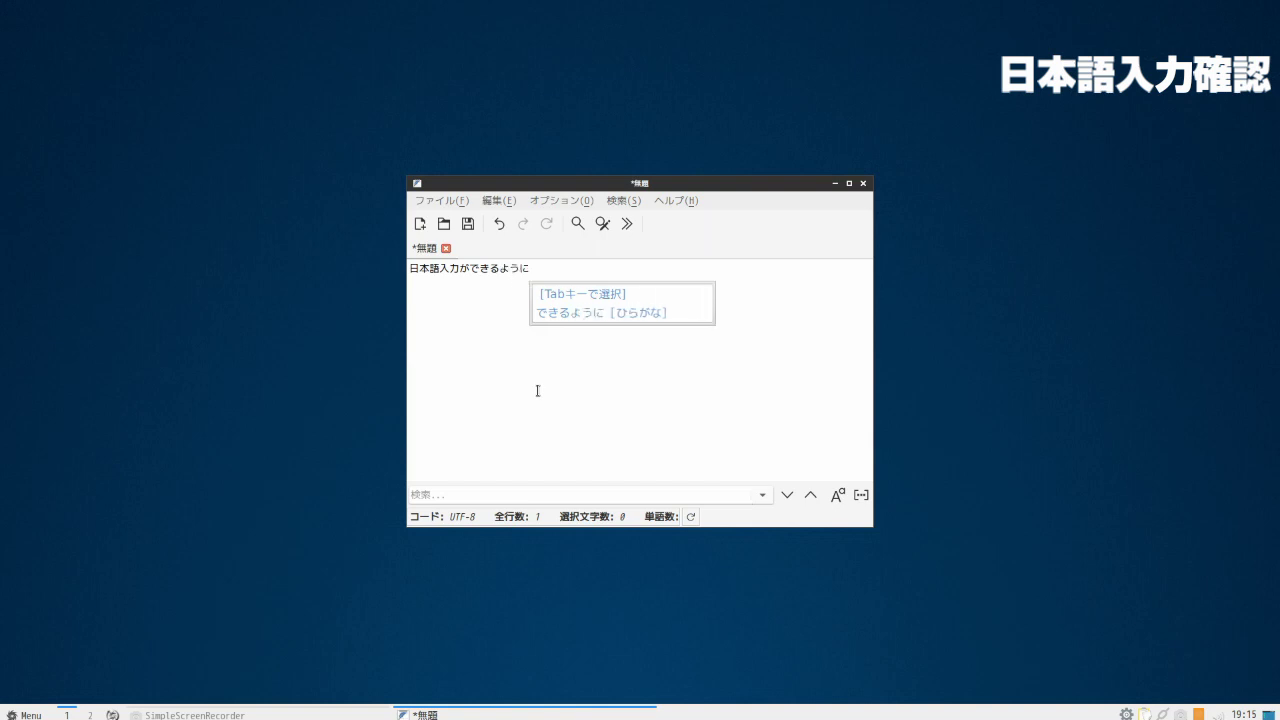
type("narimashita")
key("Return")
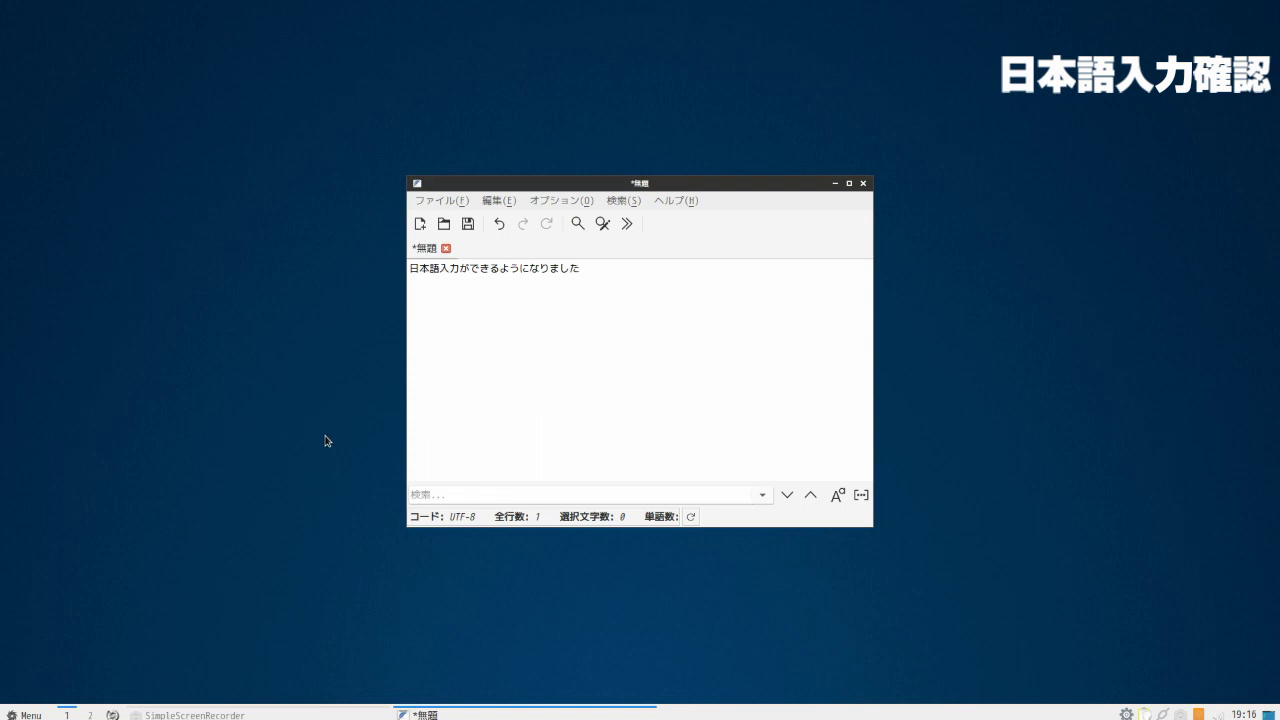
left_click(863, 183)
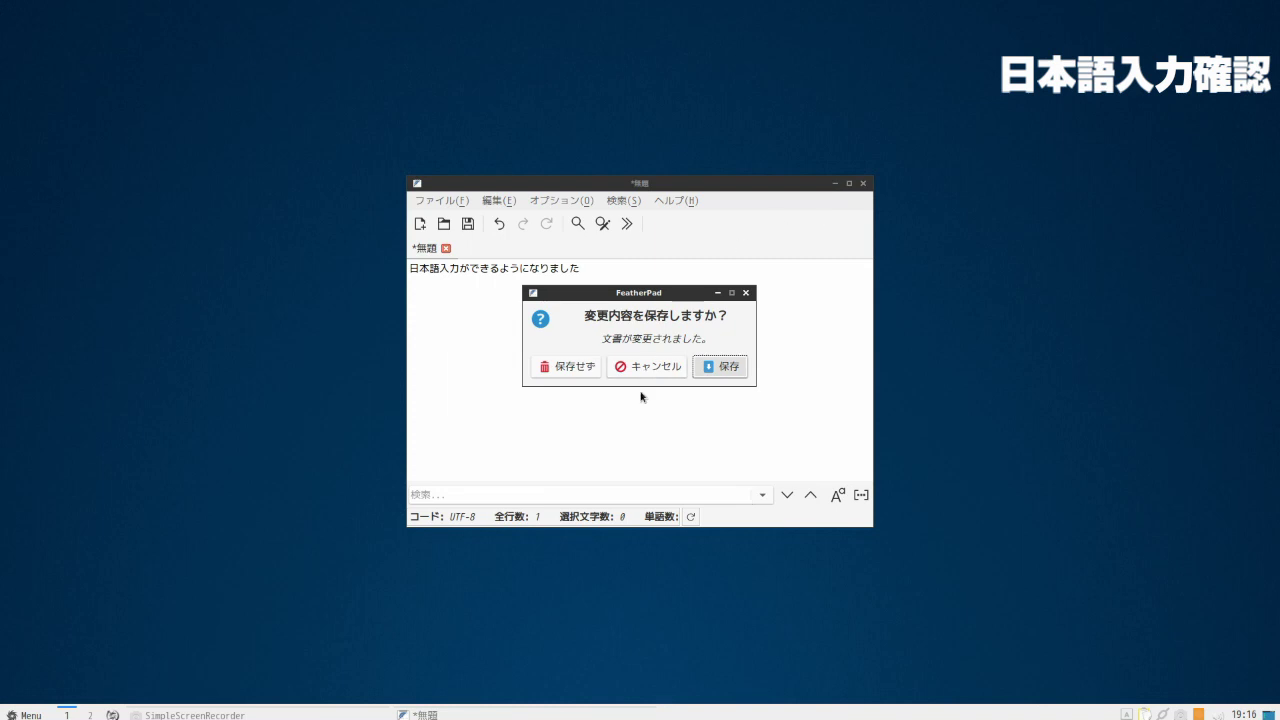